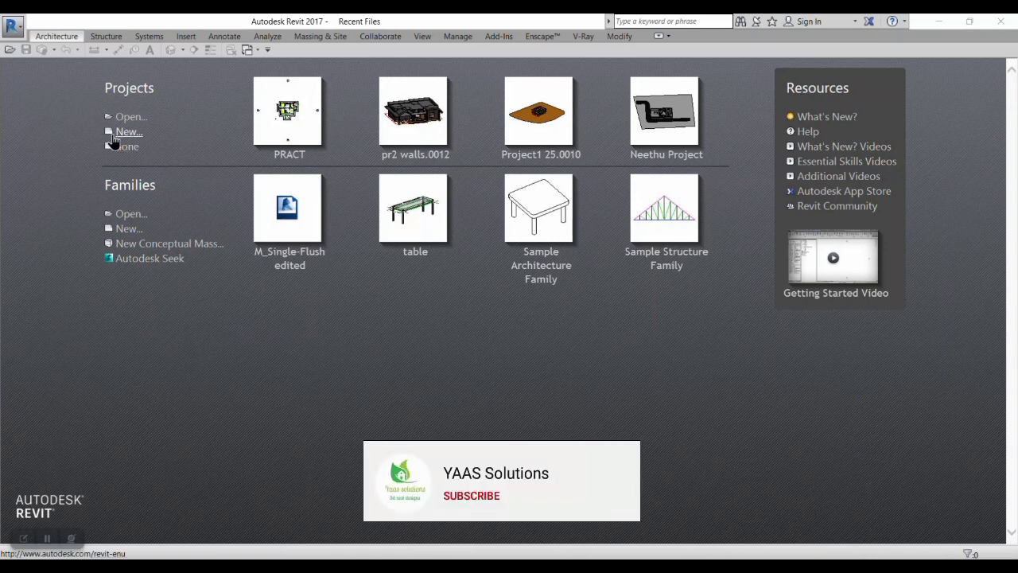
# Show the PowerPoint Templates slide, then return to Revit's New Project dialog.
pyautogui.click(126, 132)
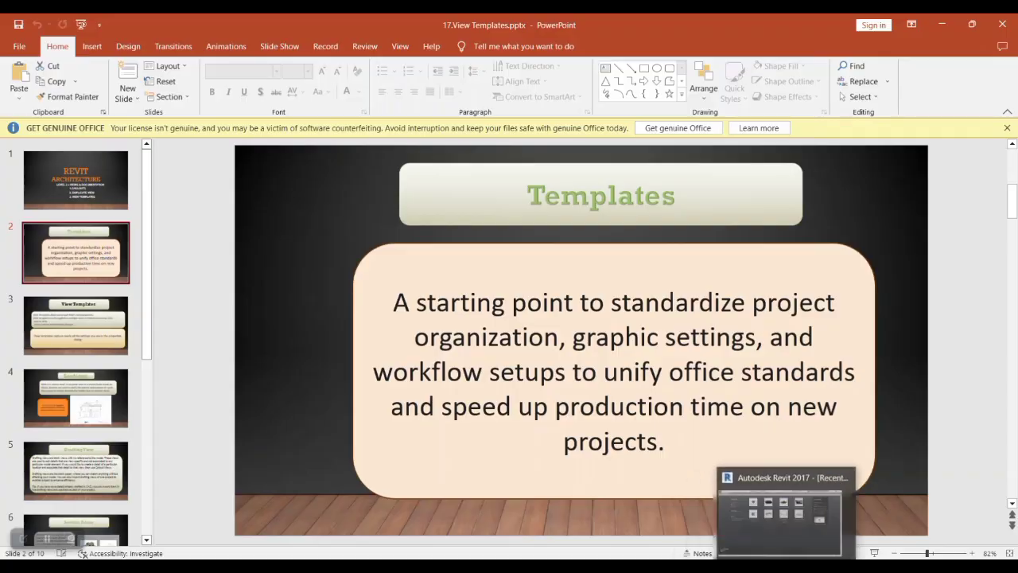
pyautogui.click(787, 517)
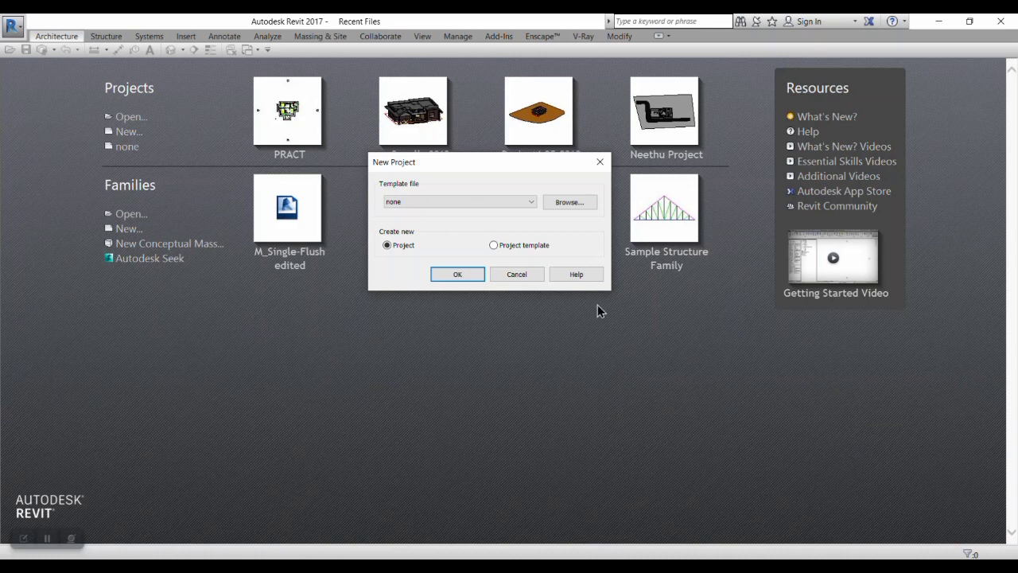
# Check the New Project template list, which offers only <None>, and leave it at <None>.
pyautogui.click(450, 202)
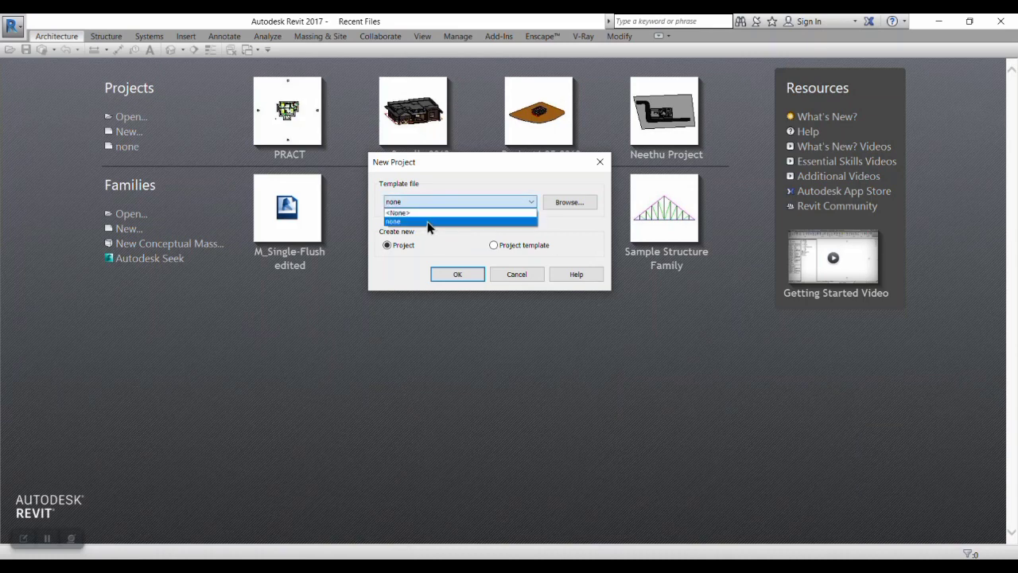
pyautogui.click(428, 223)
pyautogui.click(416, 202)
pyautogui.click(586, 396)
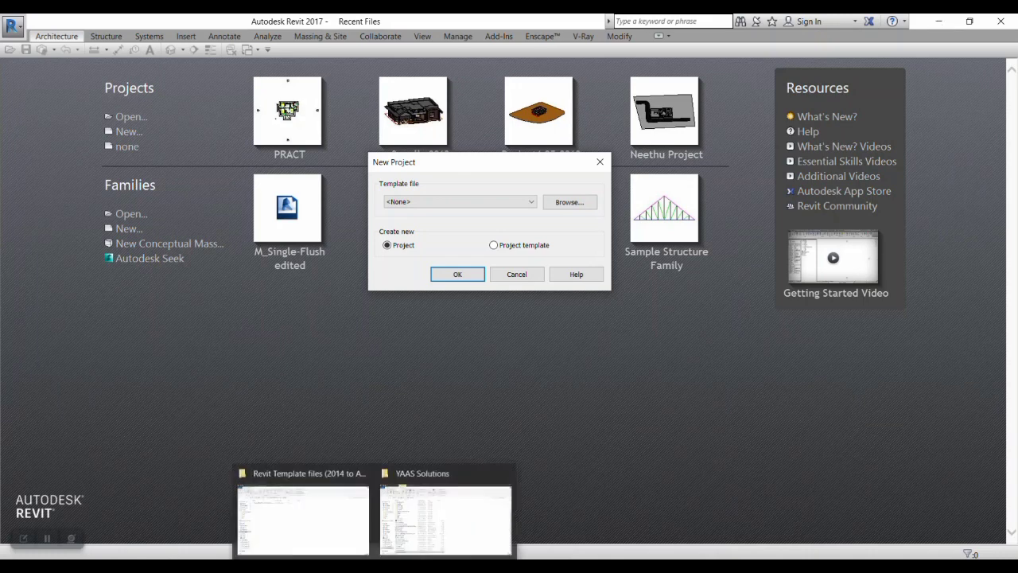
# Open Local Disk (C:) in a separate File Explorer window.
pyautogui.click(285, 476)
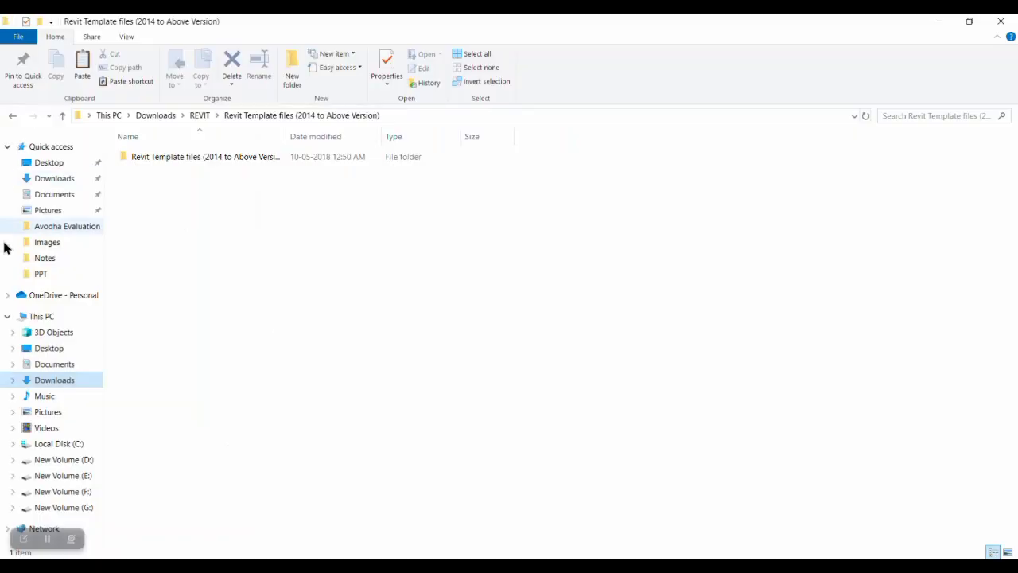
pyautogui.rightClick(62, 450)
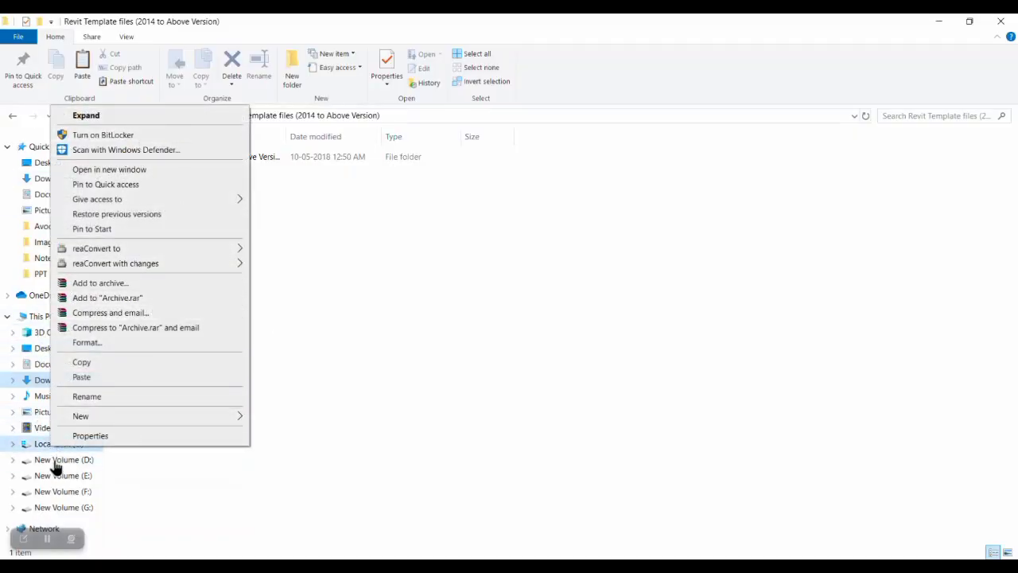
pyautogui.click(112, 170)
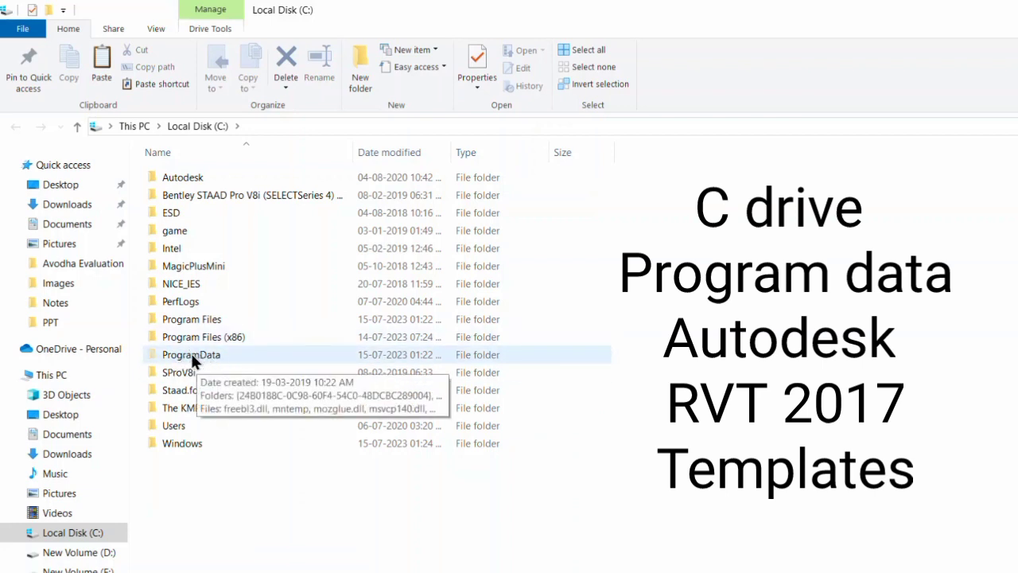
# Turn on Hidden items in File Explorer's View options so ProgramData appears.
pyautogui.click(154, 29)
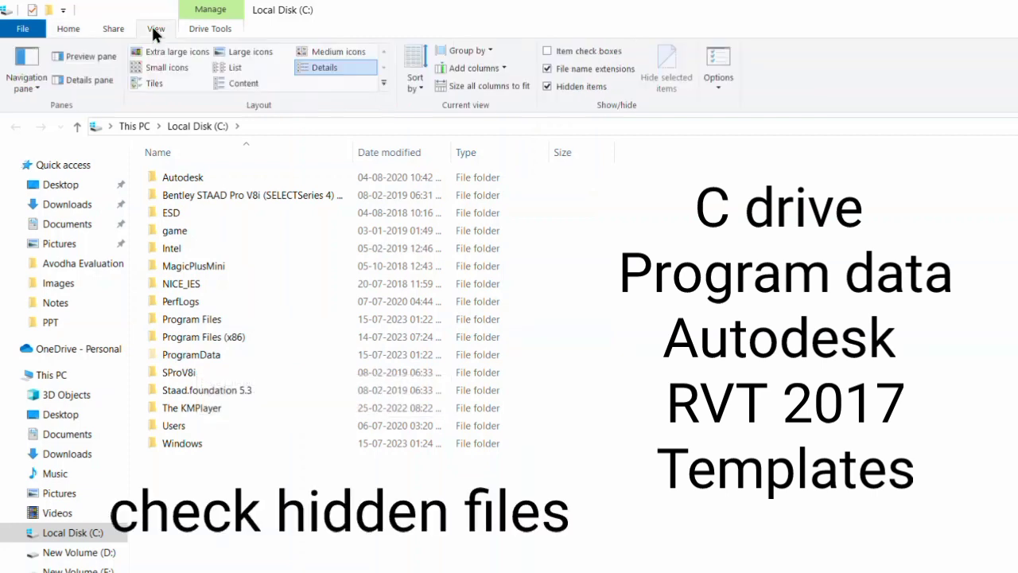
pyautogui.click(547, 86)
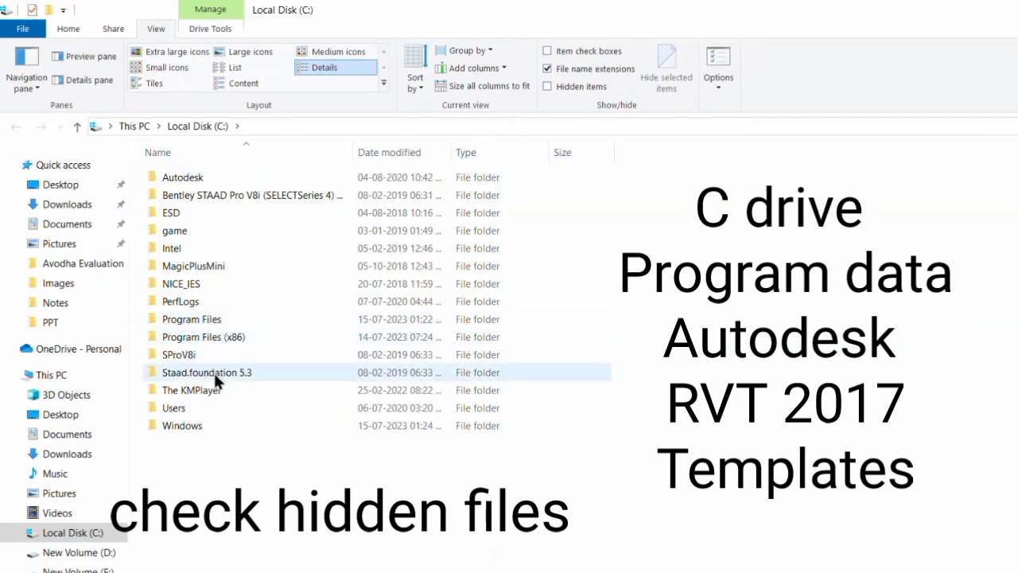
pyautogui.click(546, 86)
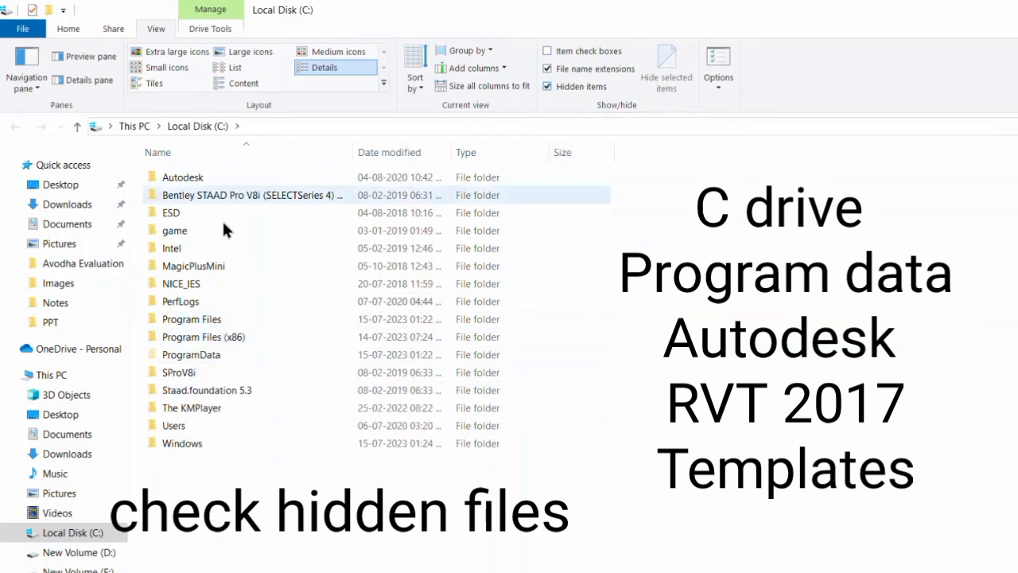
# Browse to ProgramData > Autodesk > RVT 2017 > Templates > India, which is empty.
pyautogui.click(180, 359)
pyautogui.doubleClick(180, 359)
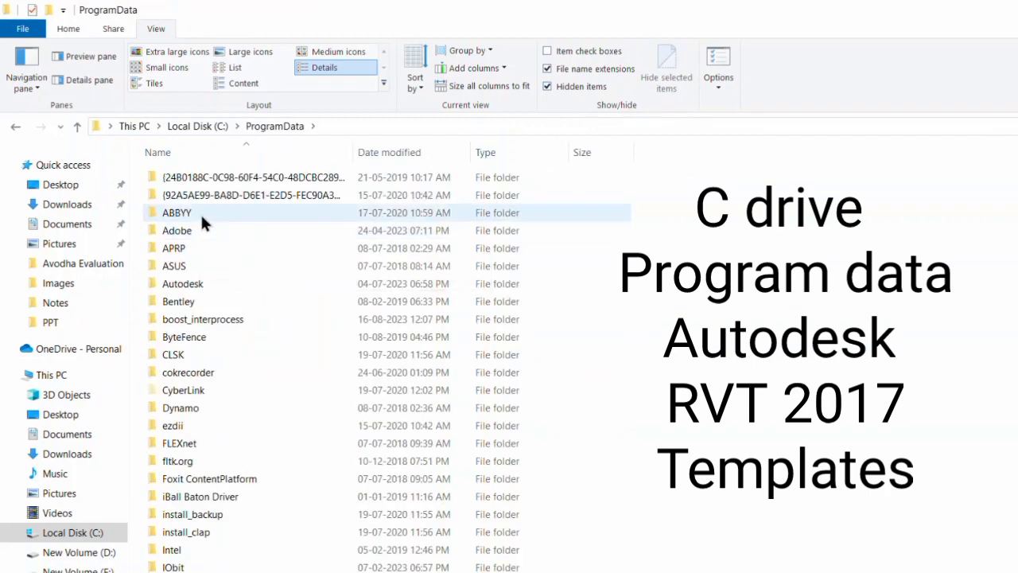
pyautogui.doubleClick(206, 284)
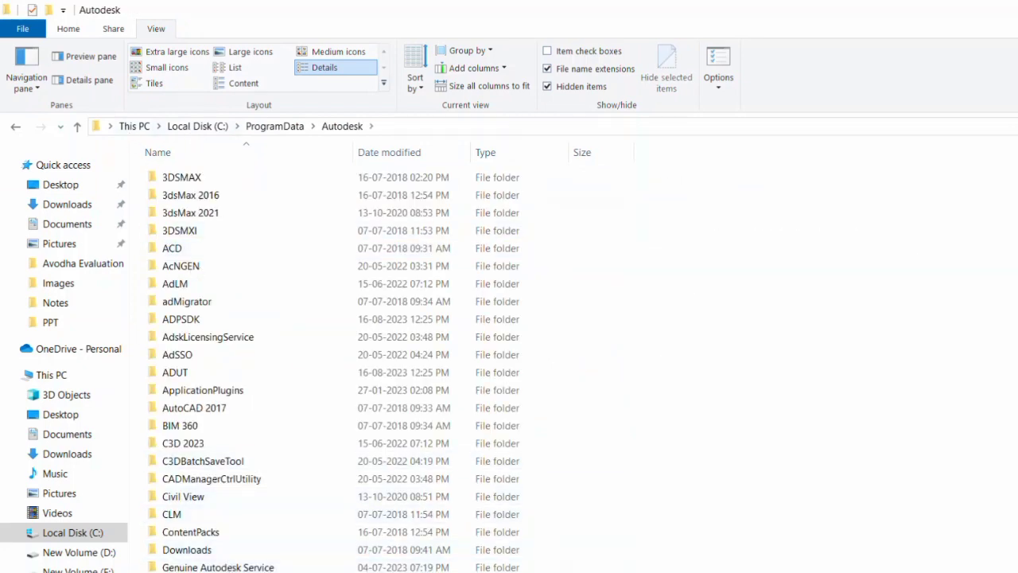
pyautogui.scroll(-2, 226, 421)
pyautogui.scroll(-3, 246, 493)
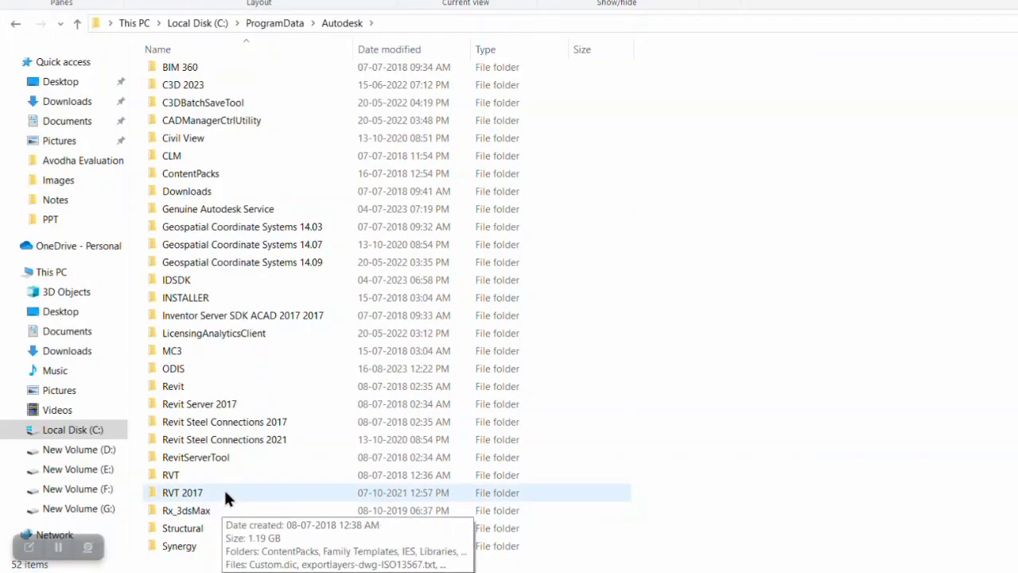
pyautogui.moveTo(182, 493)
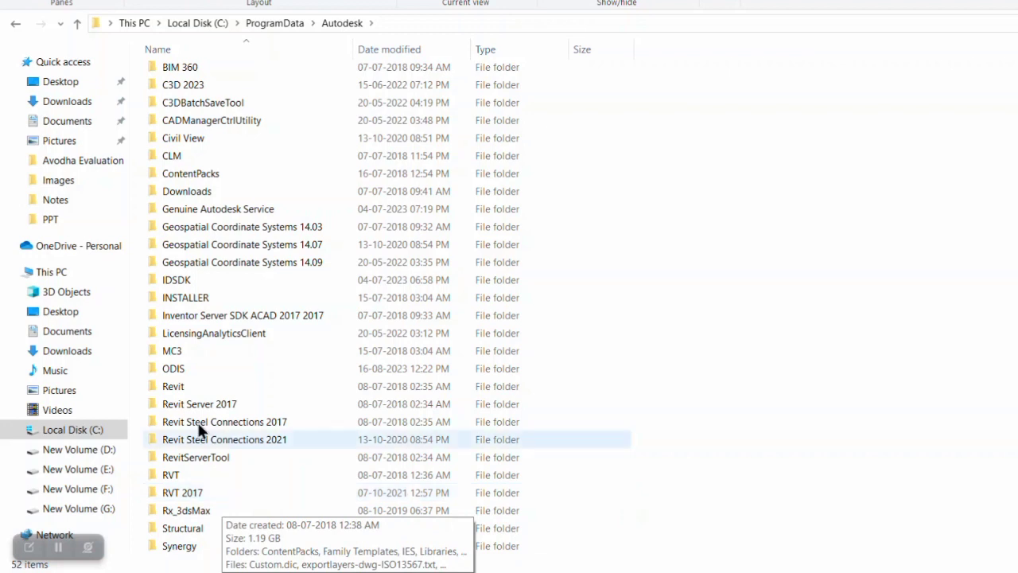
pyautogui.doubleClick(222, 495)
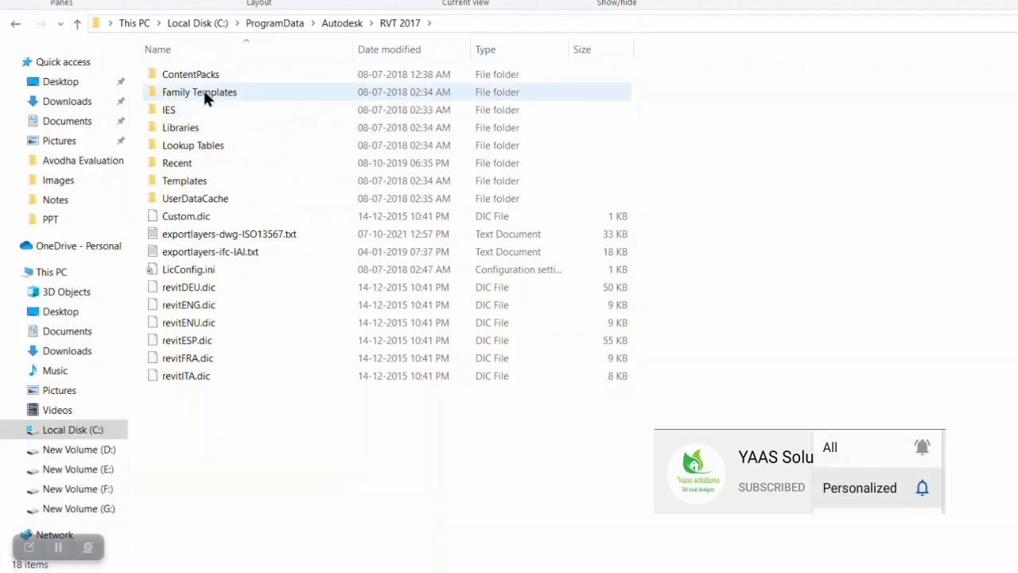
pyautogui.doubleClick(185, 183)
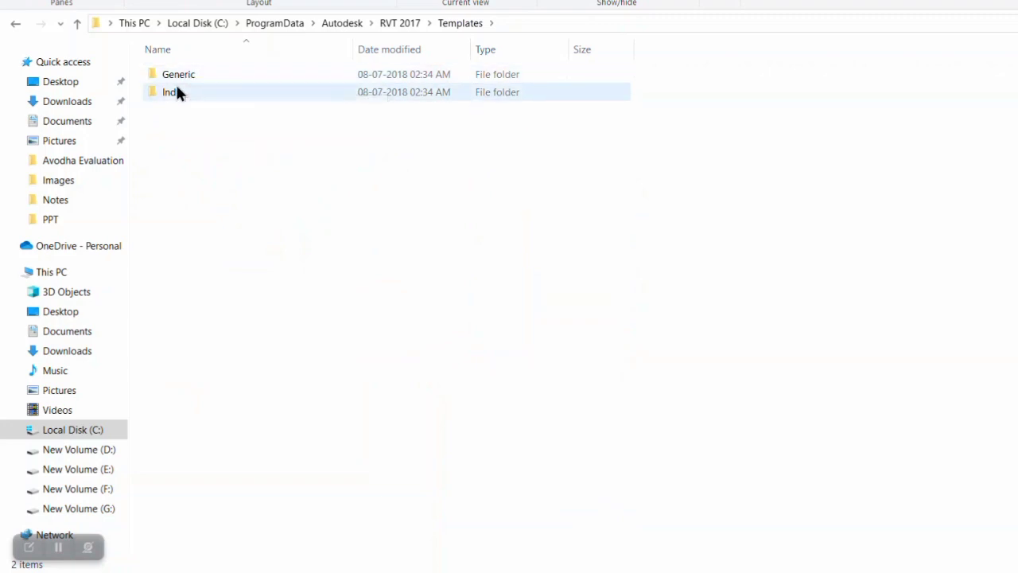
pyautogui.doubleClick(175, 90)
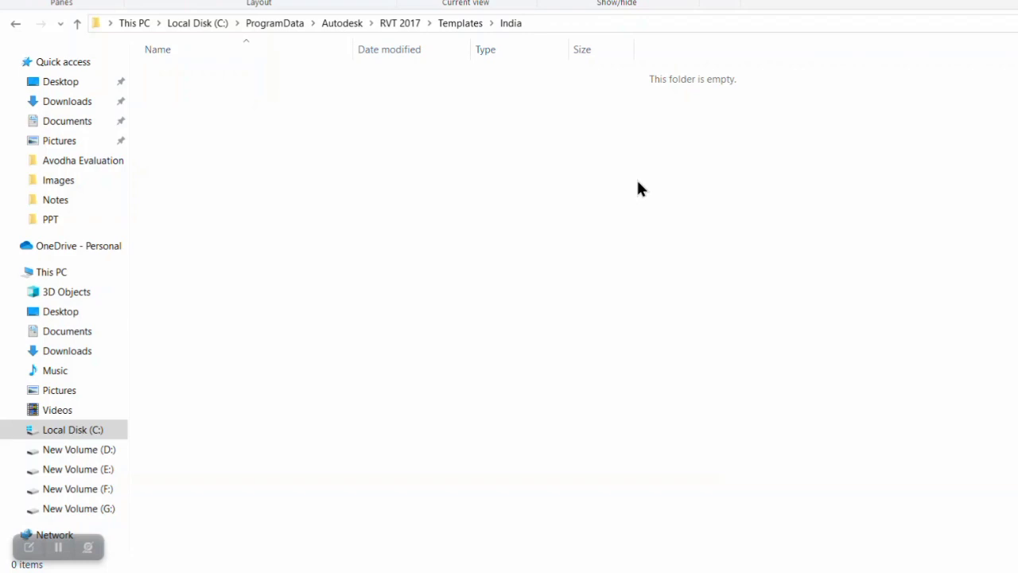
# Go back to the Templates folder, then switch to Chrome's downloads page.
pyautogui.hotkey('alt', 'Up')
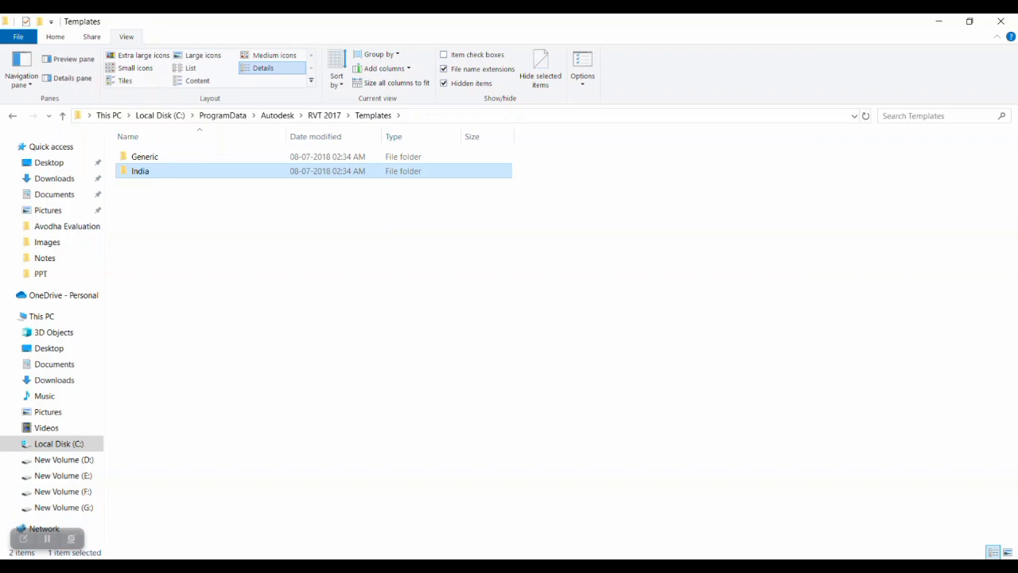
pyautogui.click(409, 517)
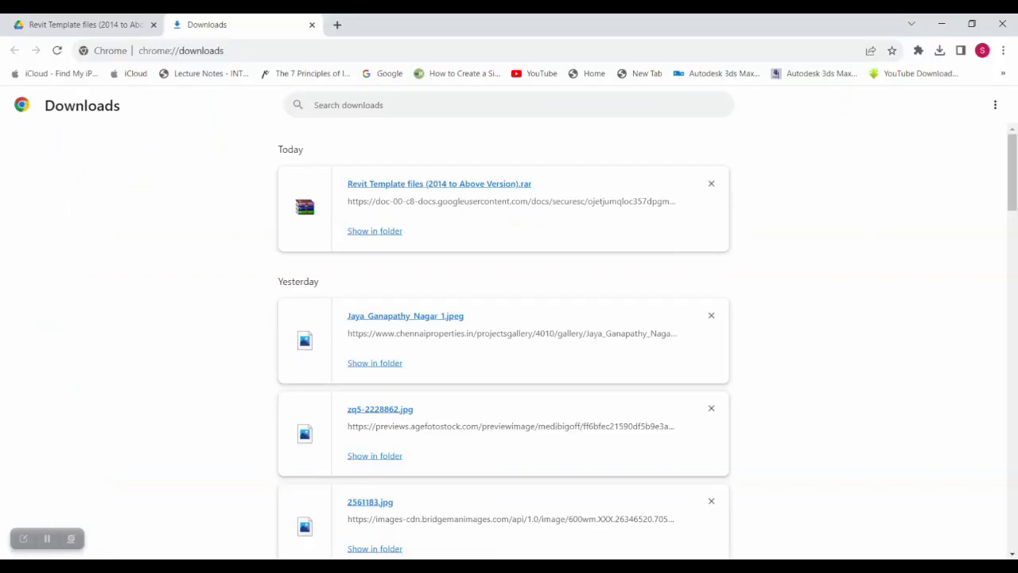
# Review the Revit Template files rar on Google Drive, then bring up its extracted folder.
pyautogui.click(83, 25)
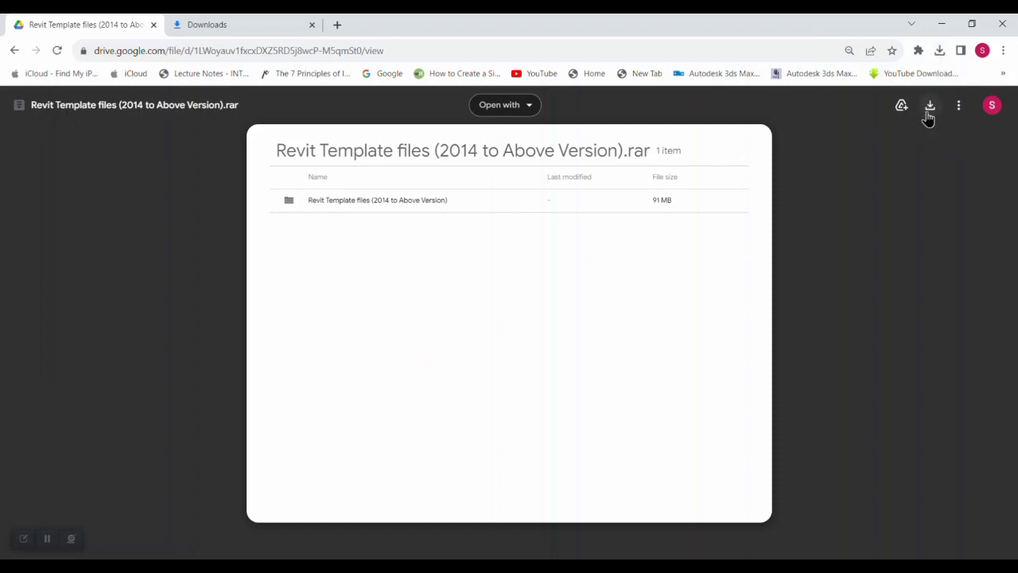
pyautogui.click(240, 30)
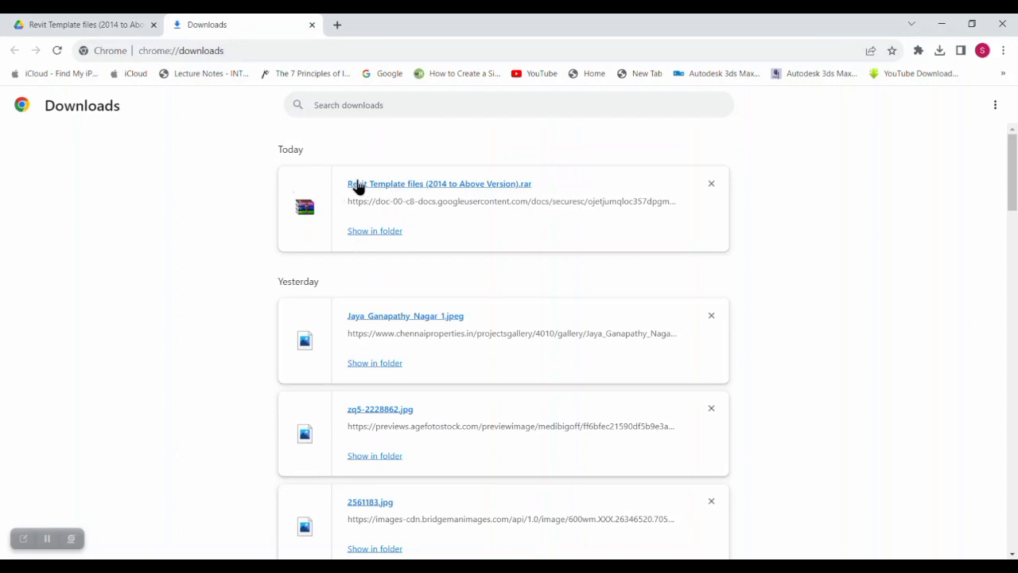
pyautogui.click(218, 478)
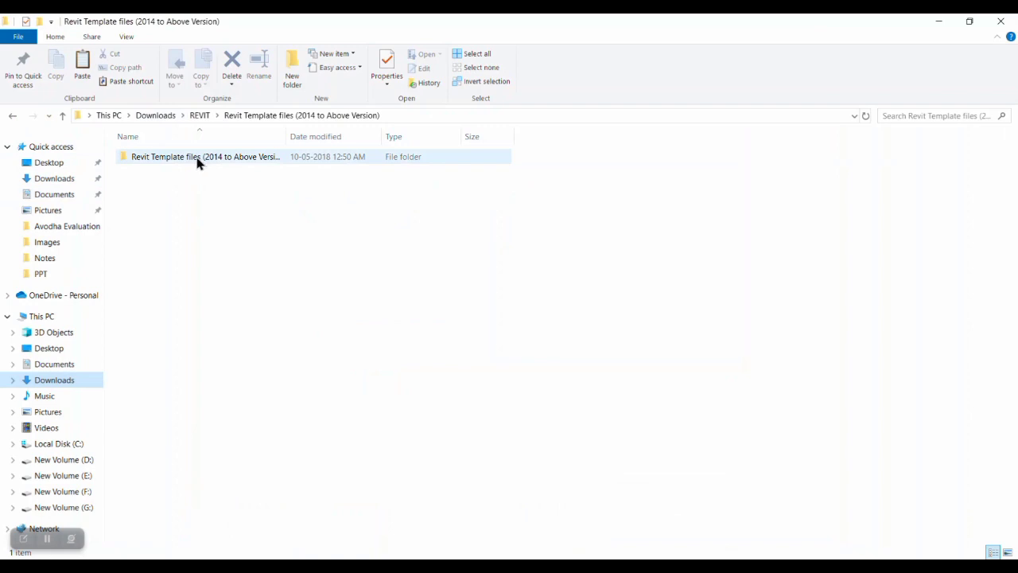
# Look inside the extracted US Metric and US Imperial template folders.
pyautogui.moveTo(206, 156)
pyautogui.doubleClick(168, 163)
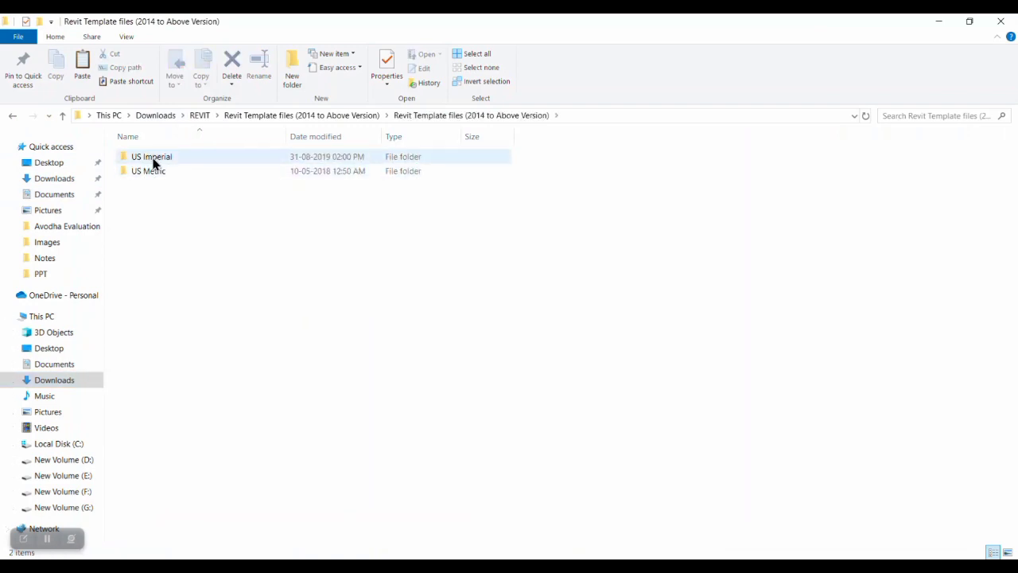
pyautogui.doubleClick(150, 173)
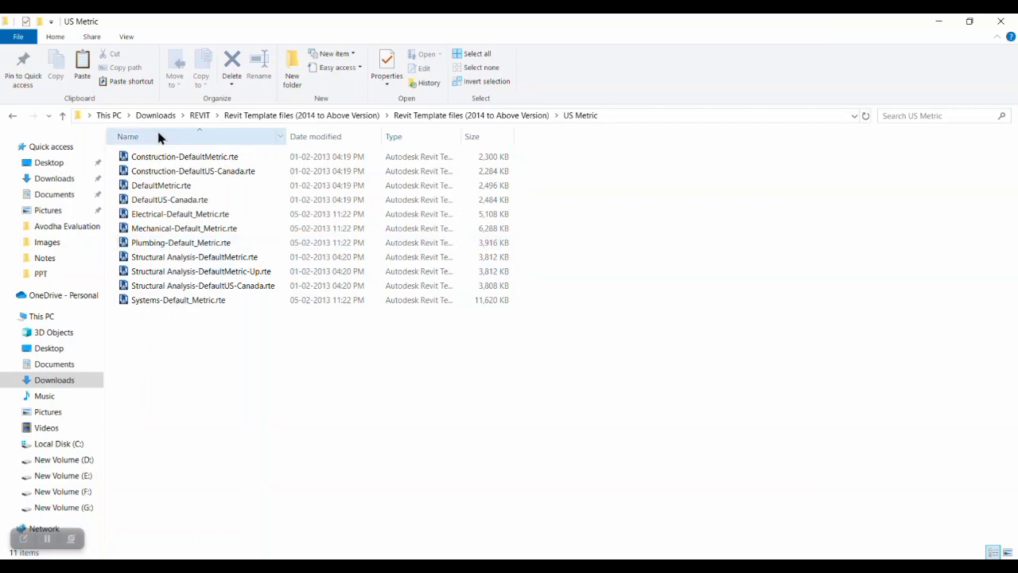
pyautogui.click(502, 116)
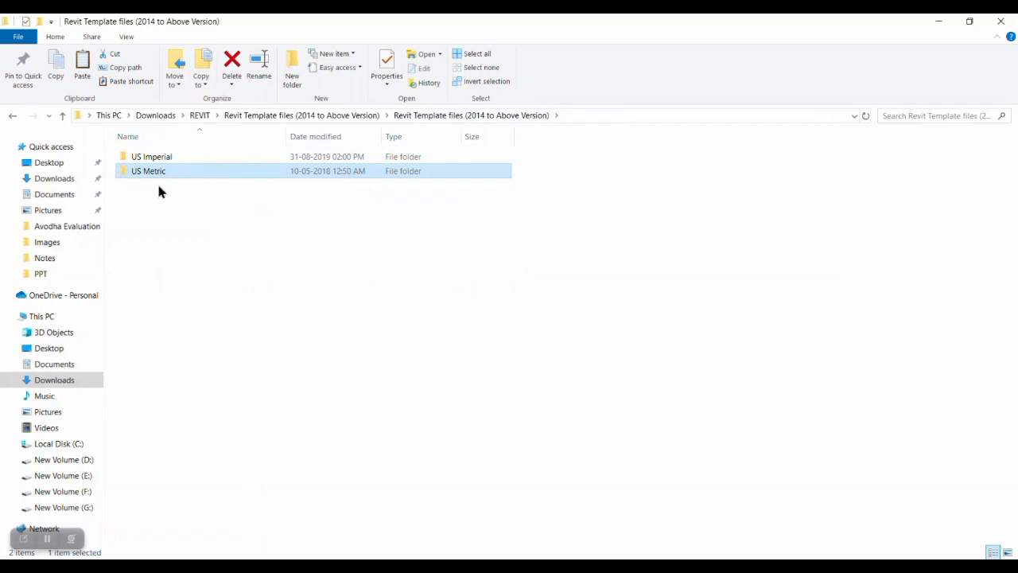
pyautogui.doubleClick(164, 158)
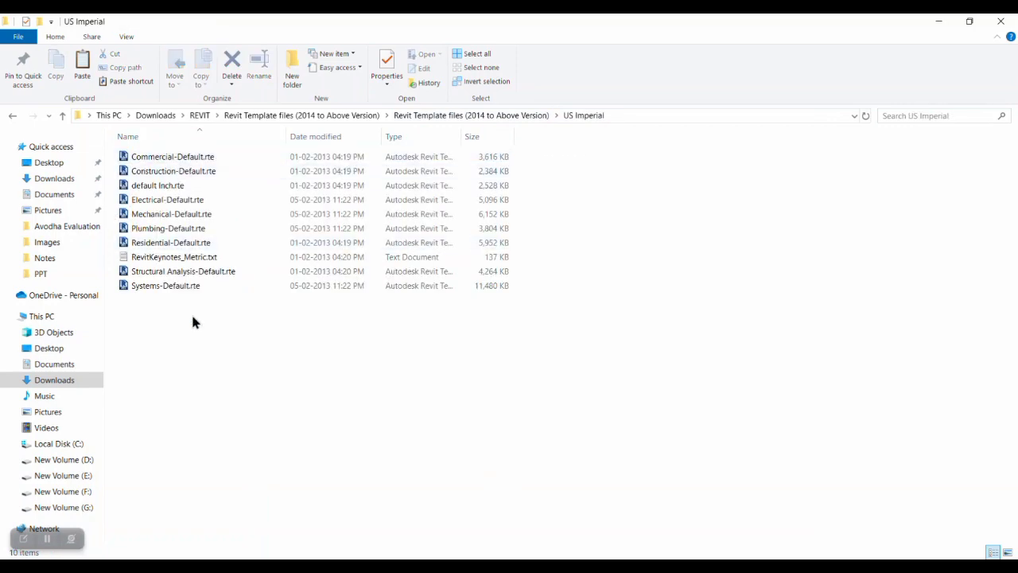
# Copy both the US Imperial and US Metric folders.
pyautogui.click(473, 116)
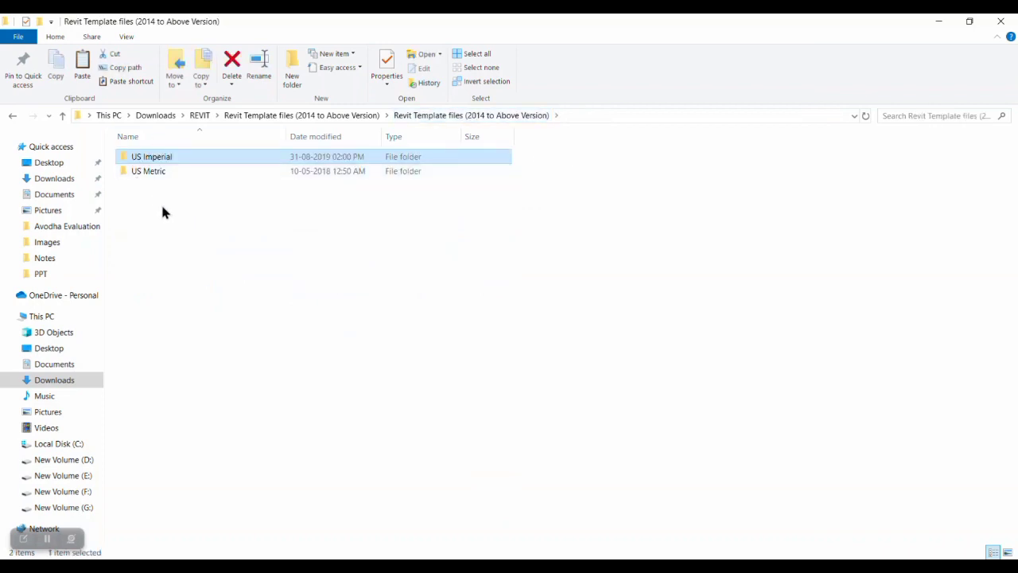
pyautogui.moveTo(161, 203); pyautogui.dragTo(131, 153)
pyautogui.rightClick(133, 159)
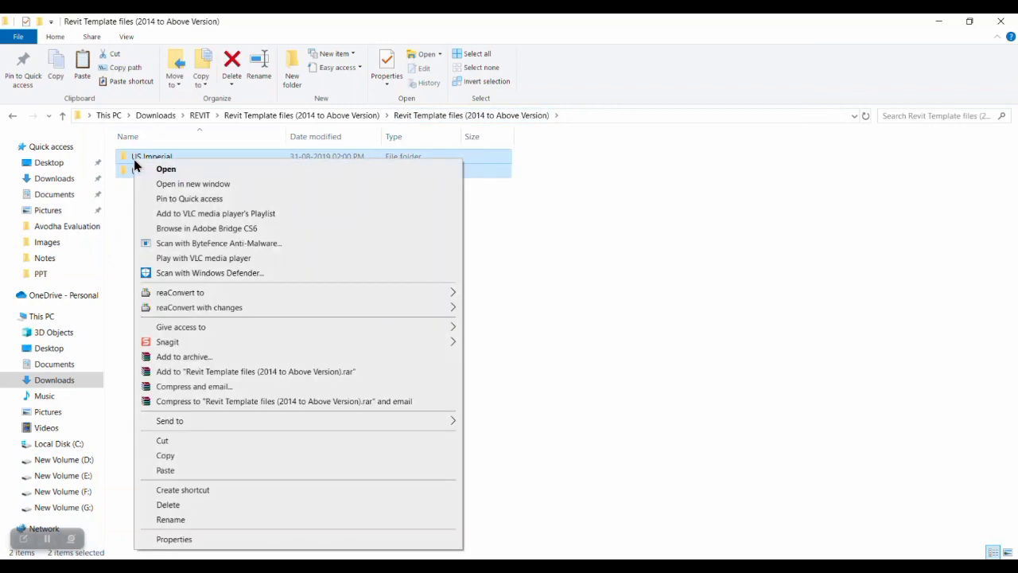
pyautogui.click(186, 455)
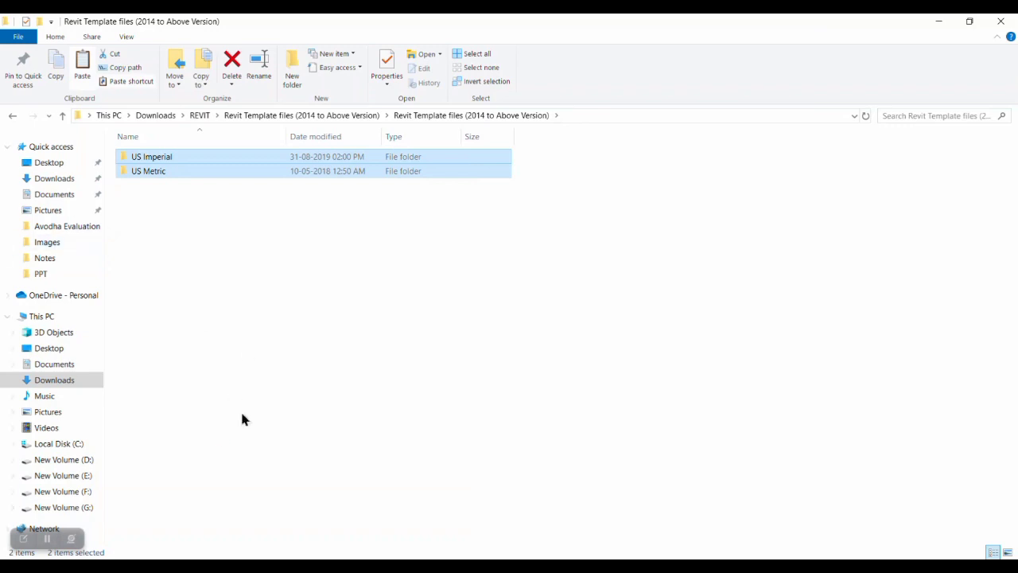
# Paste US Imperial and US Metric into ProgramData\Autodesk\RVT 2017\Templates.
pyautogui.click(374, 567)
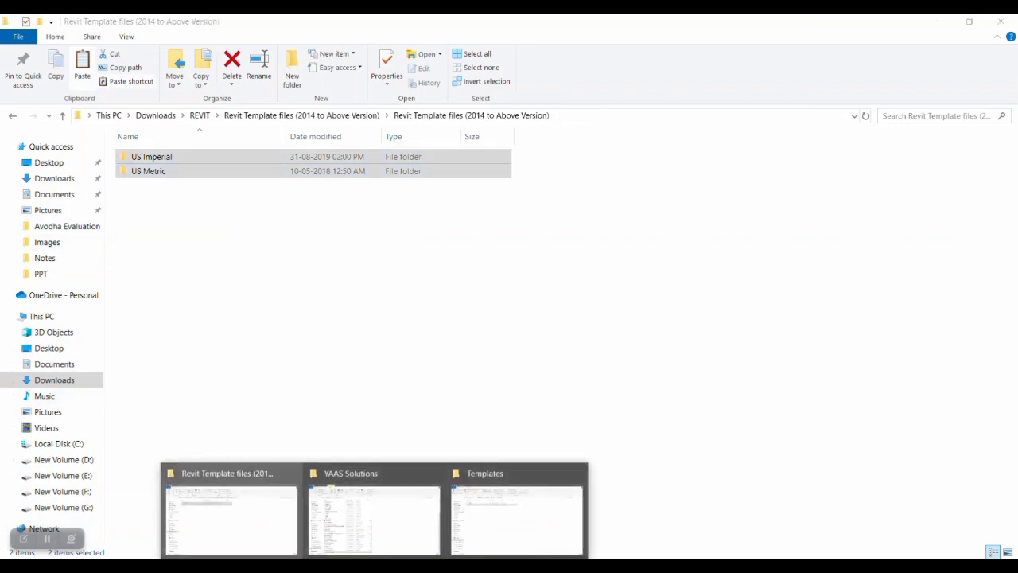
pyautogui.click(530, 482)
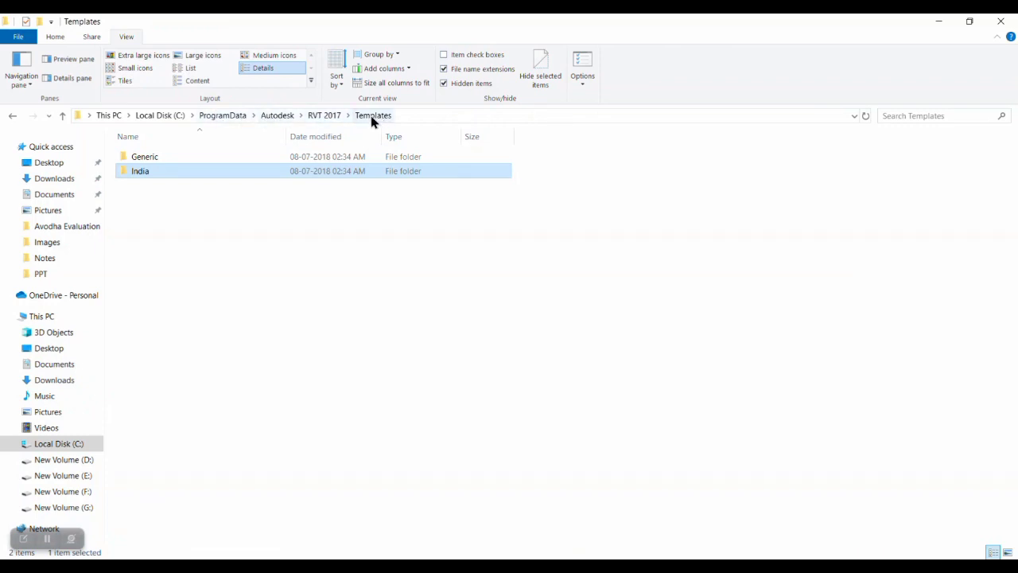
pyautogui.click(325, 116)
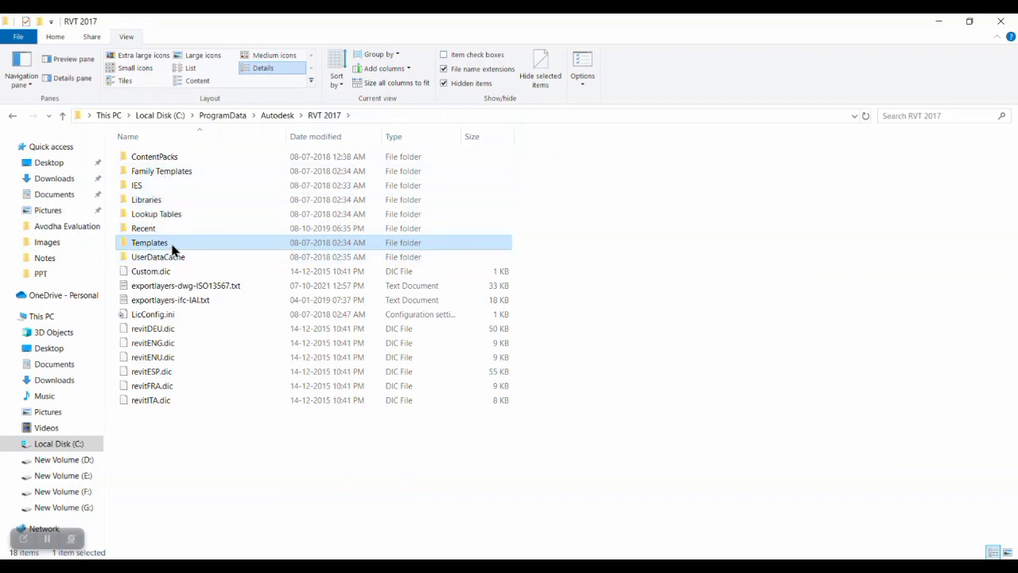
pyautogui.doubleClick(172, 246)
pyautogui.rightClick(162, 231)
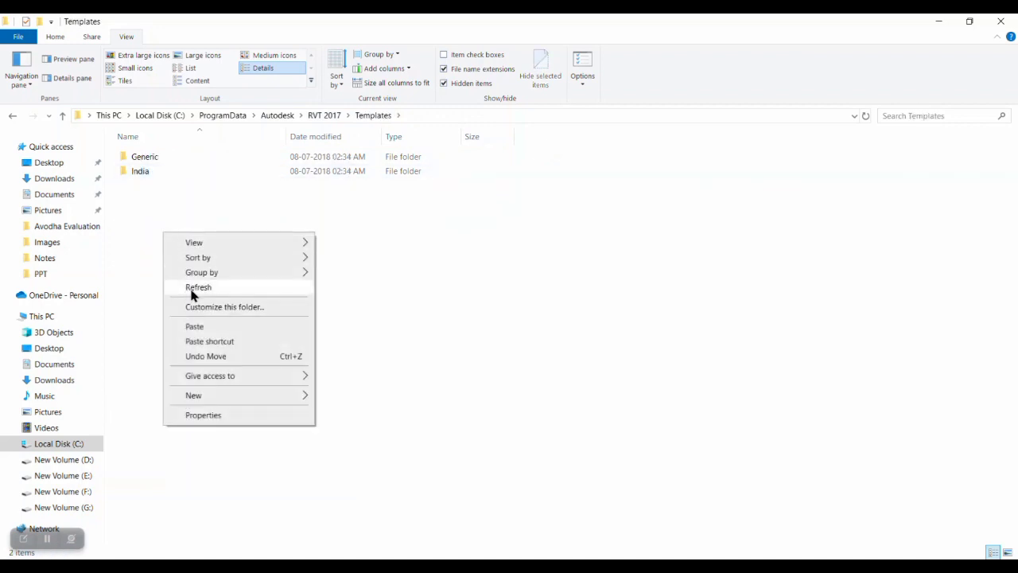
pyautogui.click(212, 333)
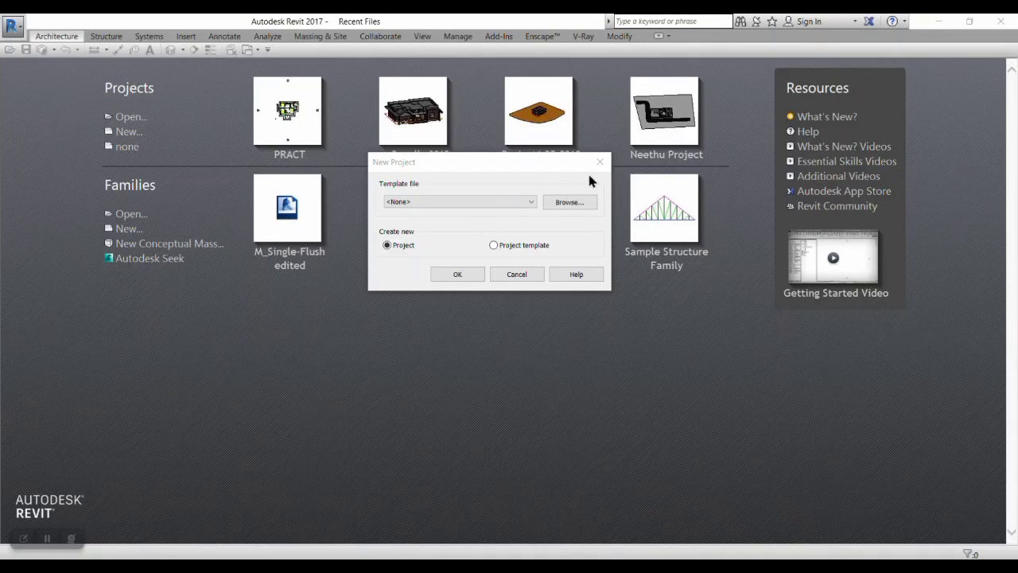
# Confirm New Project still offers only the none template, cancel, and open the application menu.
pyautogui.click(600, 162)
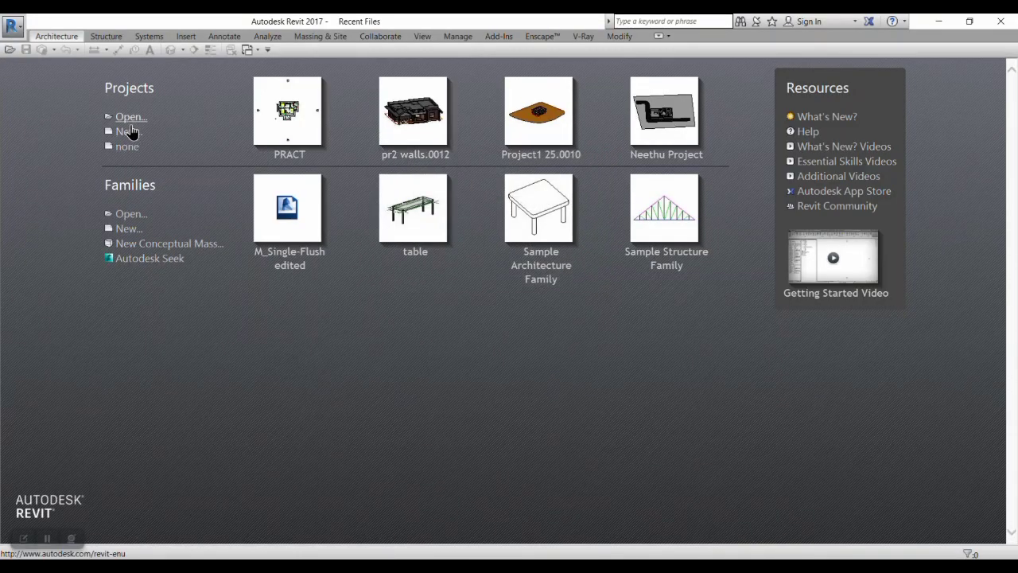
pyautogui.click(129, 131)
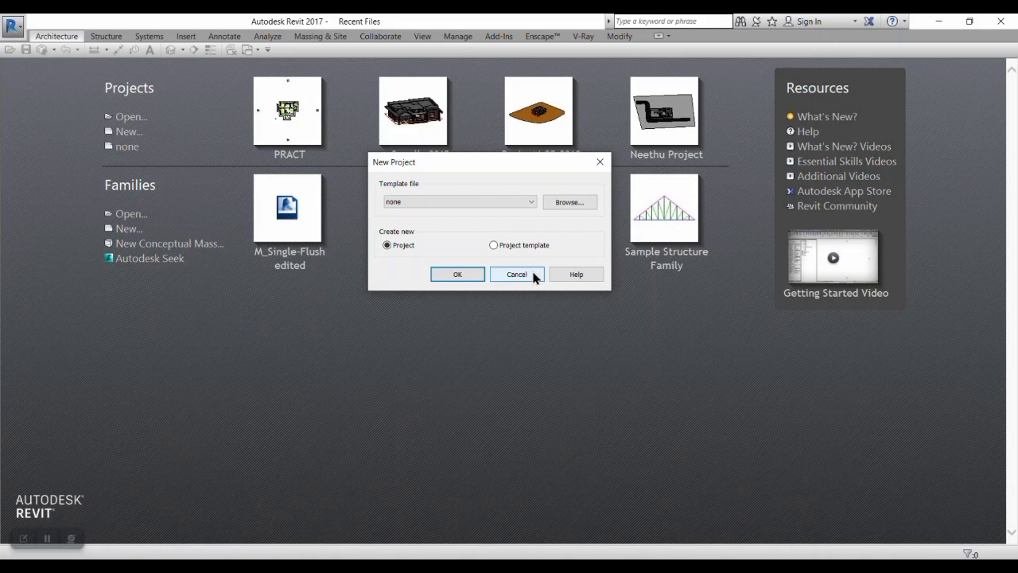
pyautogui.click(534, 275)
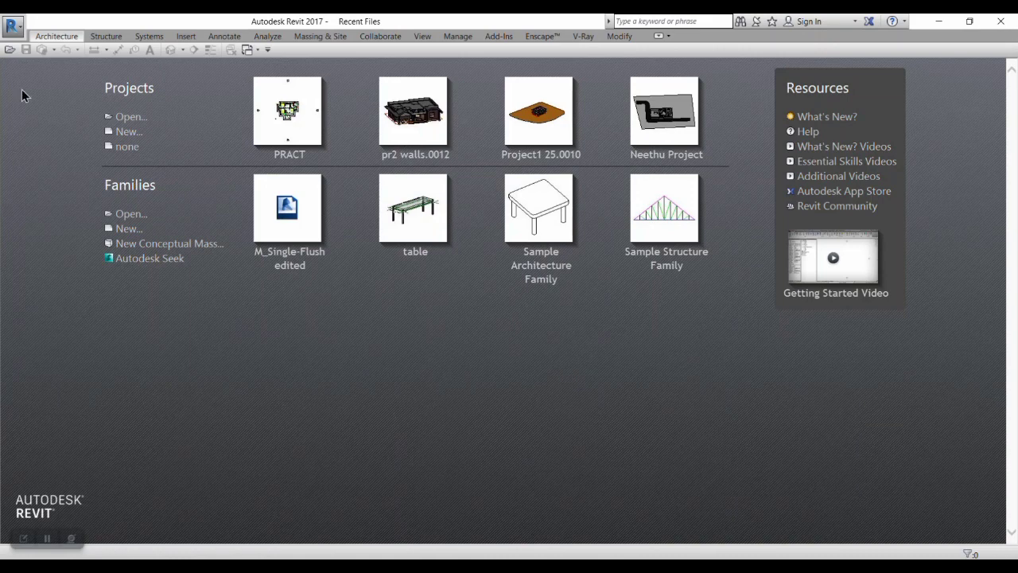
pyautogui.click(11, 27)
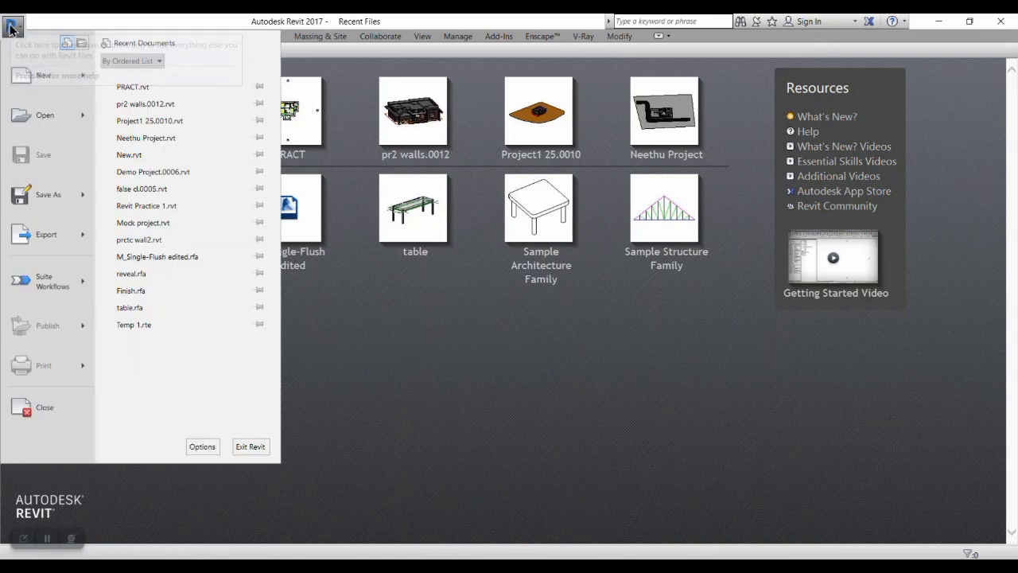
# Show File Locations in Revit Options, where the project template list holds only 'none'.
pyautogui.click(202, 447)
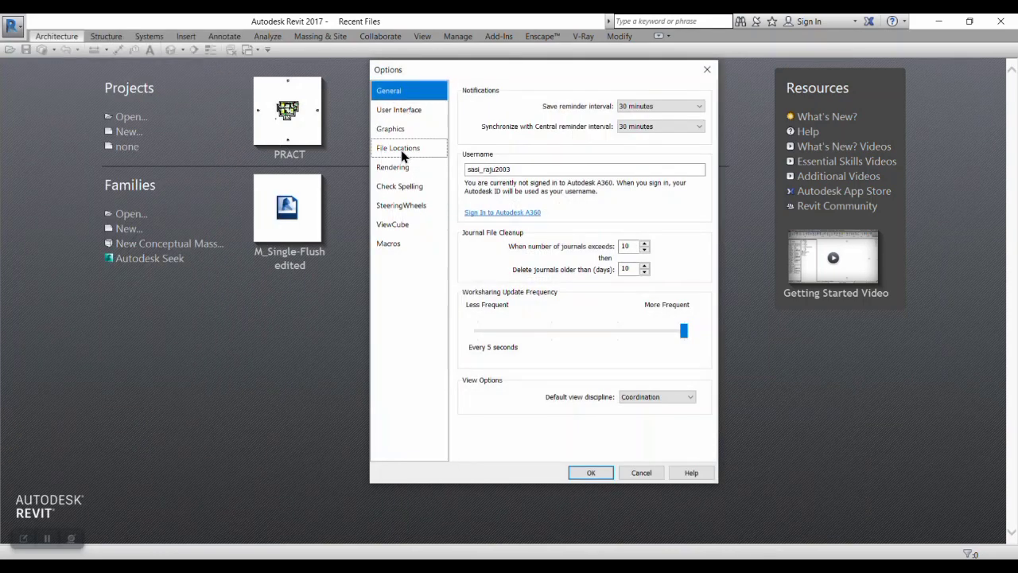
pyautogui.click(402, 155)
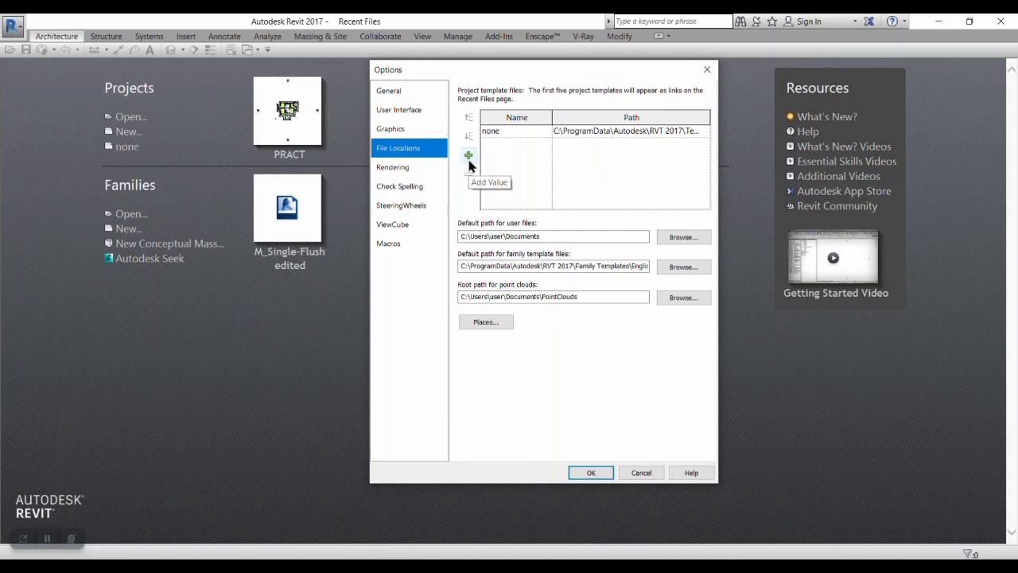
# Add a new project template entry and browse to C:\ProgramData.
pyautogui.click(469, 155)
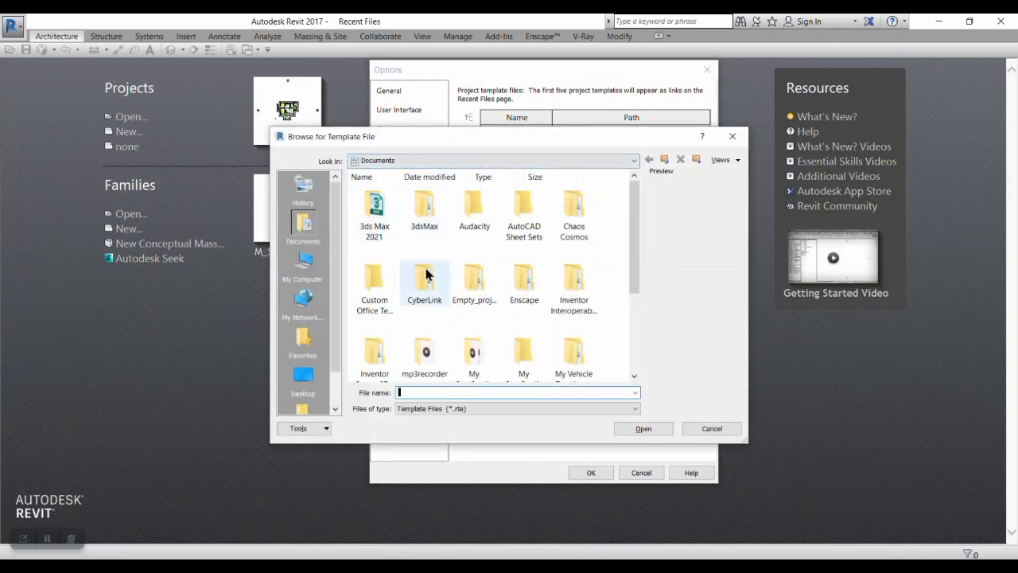
pyautogui.scroll(-1, 323, 360)
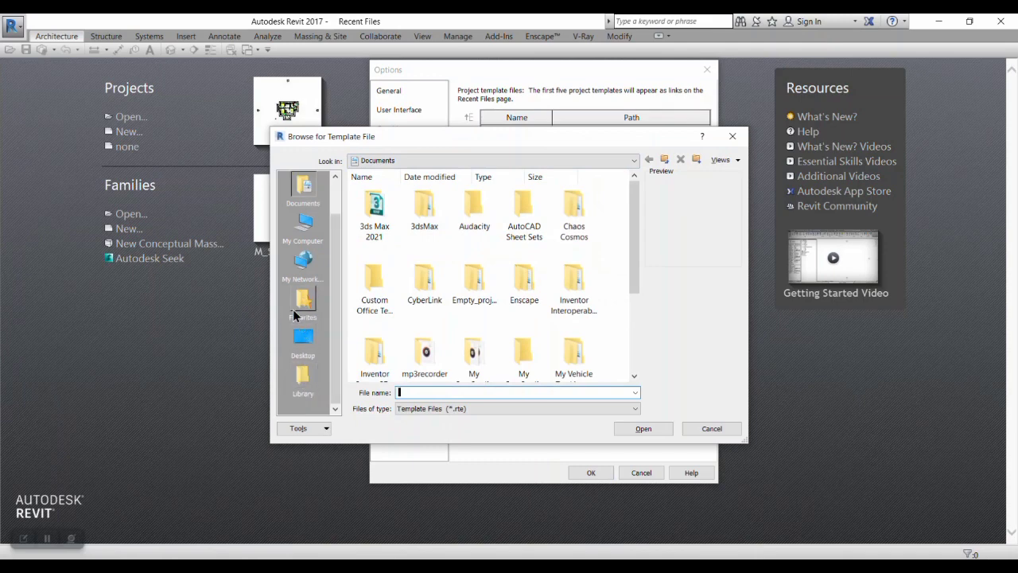
pyautogui.click(299, 243)
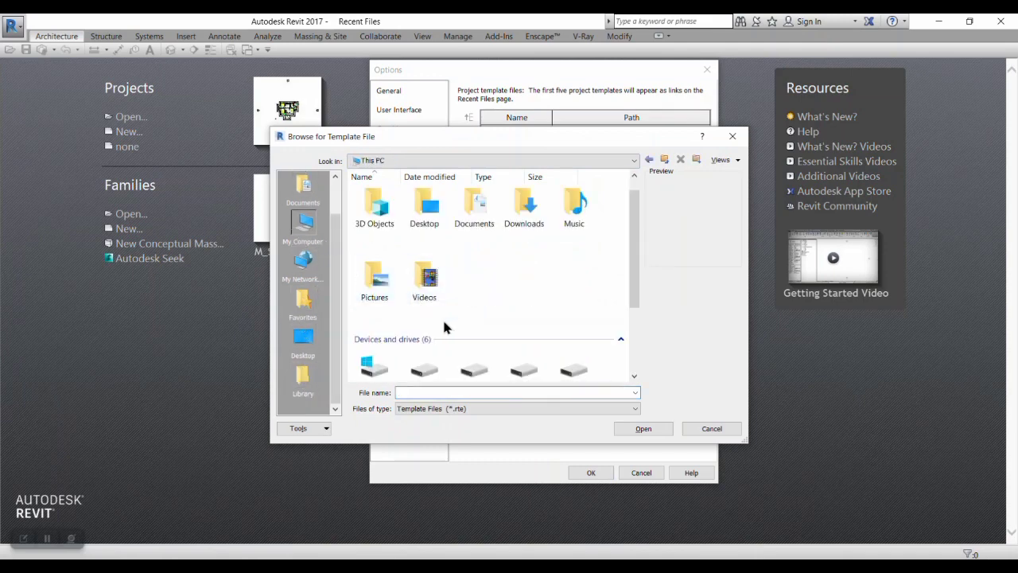
pyautogui.scroll(-2, 443, 316)
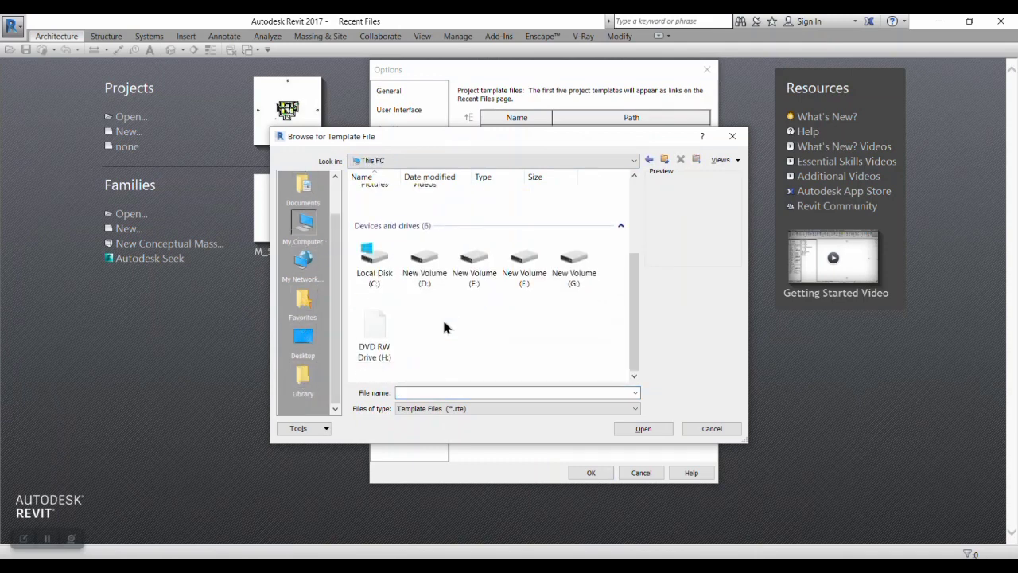
pyautogui.doubleClick(381, 286)
pyautogui.scroll(-1, 425, 321)
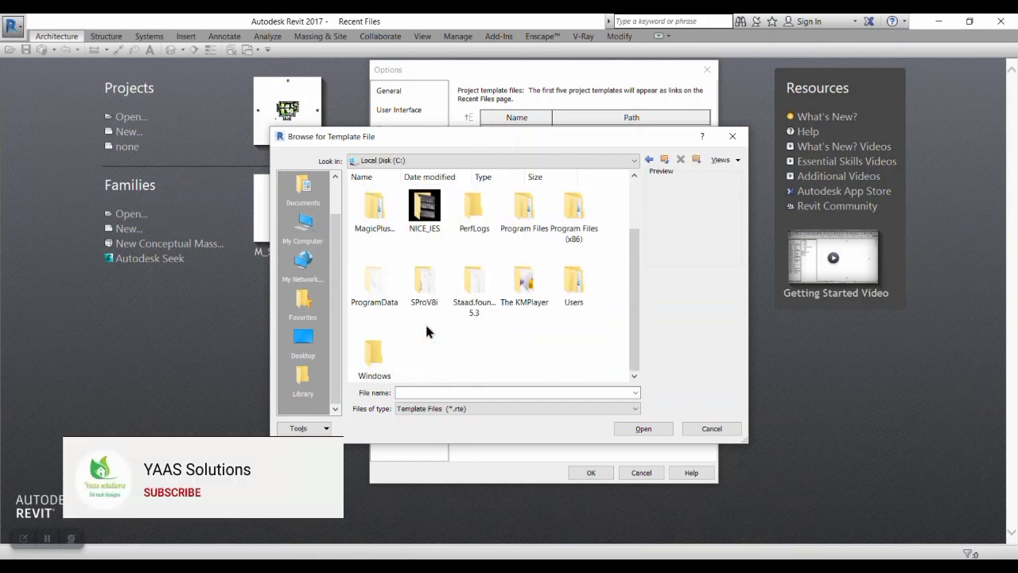
pyautogui.doubleClick(375, 295)
# Navigate into Autodesk > RVT 2017 > Templates > US Metric.
pyautogui.scroll(-1, 417, 280)
pyautogui.scroll(1, 449, 296)
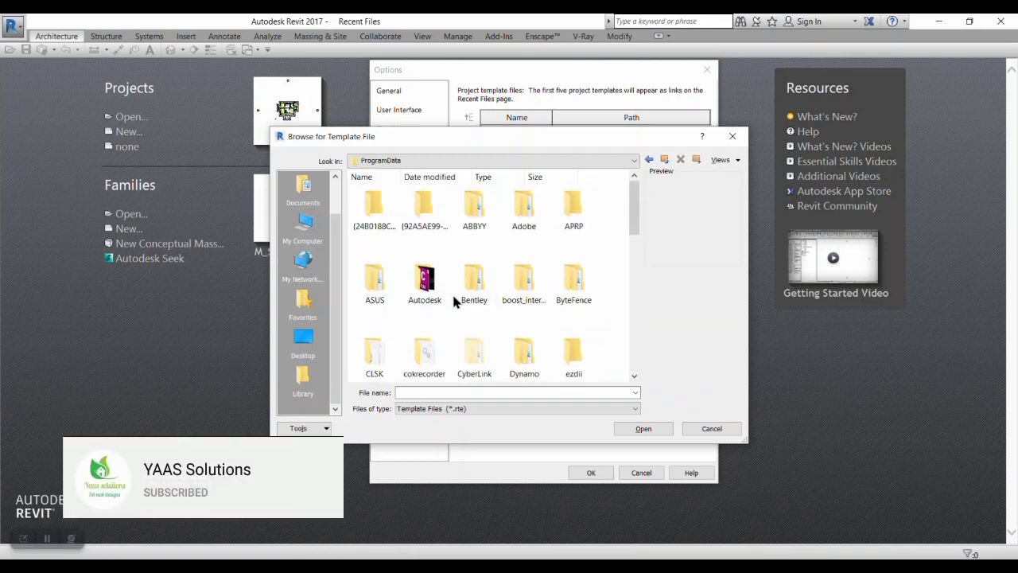
pyautogui.scroll(-3, 493, 330)
pyautogui.scroll(3, 523, 355)
pyautogui.doubleClick(434, 306)
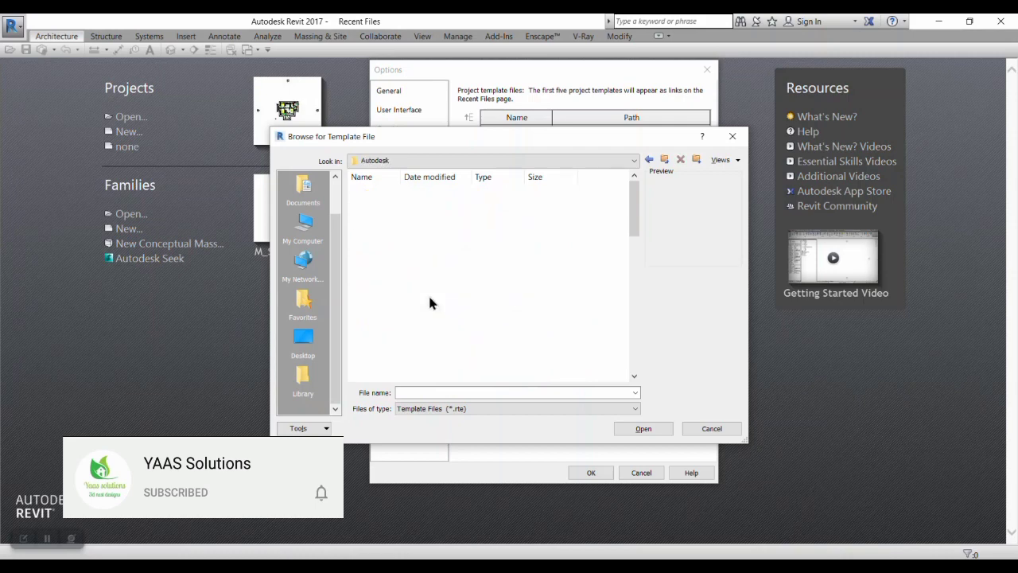
pyautogui.scroll(-3, 420, 309)
pyautogui.scroll(-1, 422, 311)
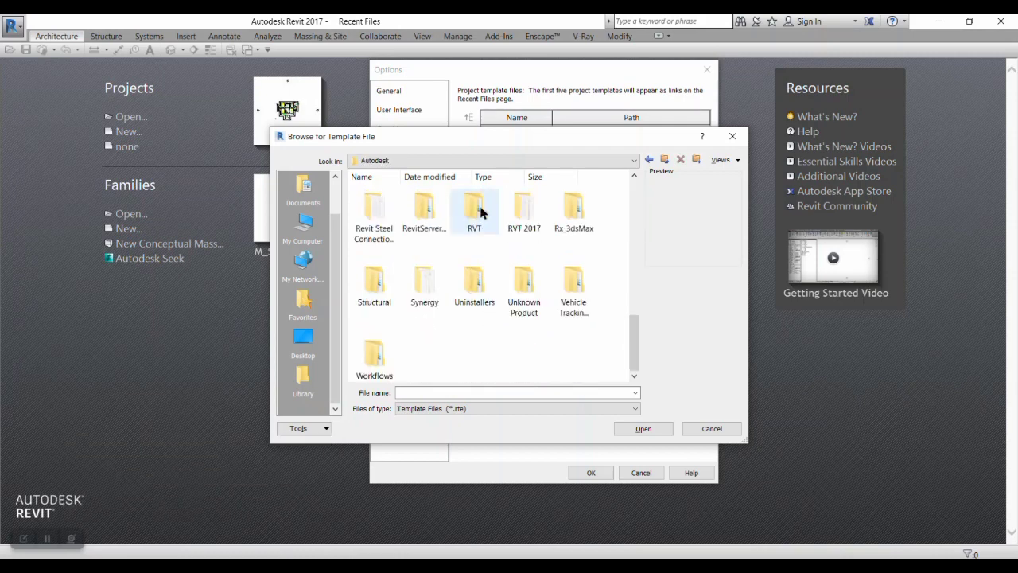
pyautogui.doubleClick(525, 208)
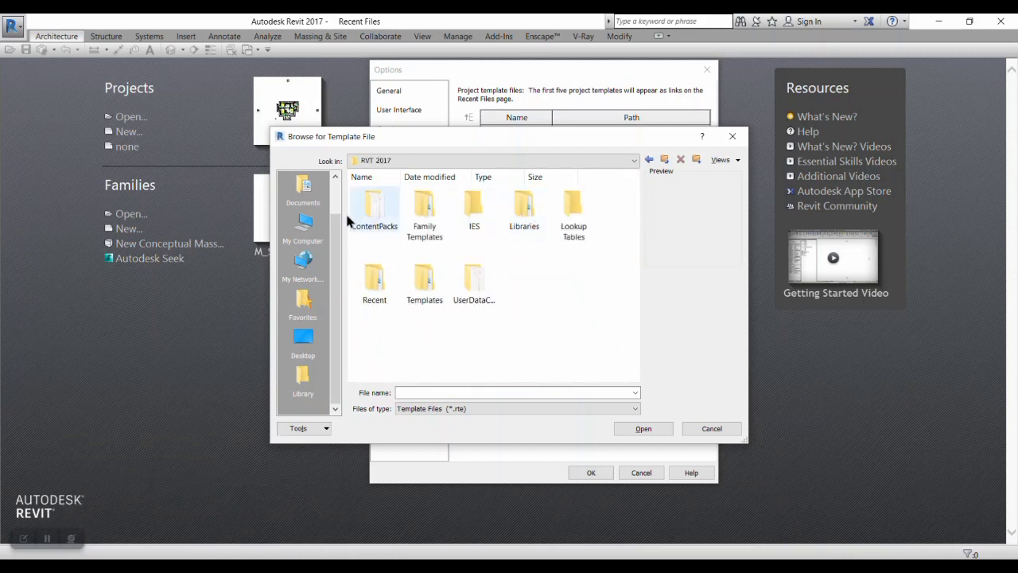
pyautogui.doubleClick(429, 296)
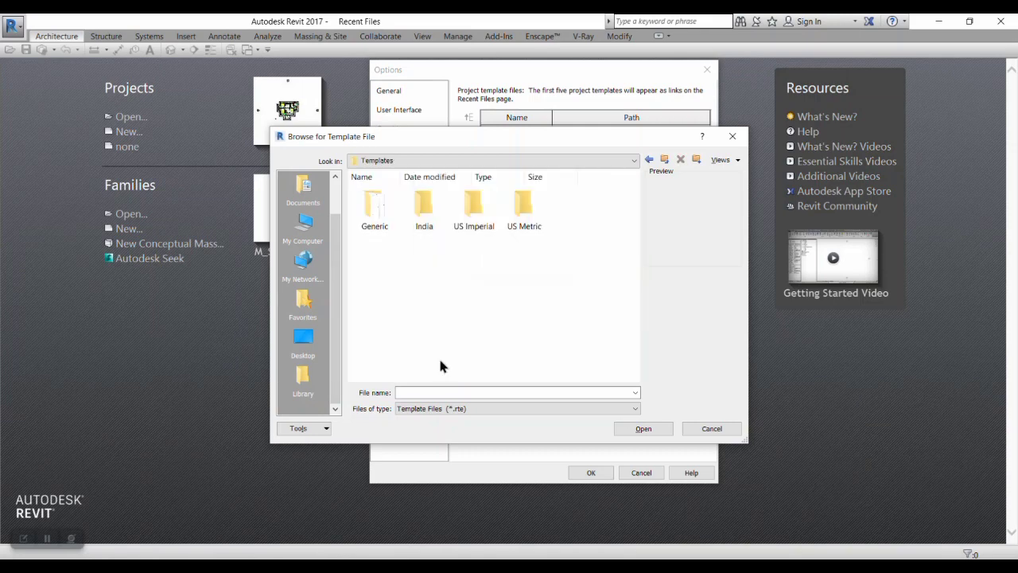
pyautogui.doubleClick(519, 229)
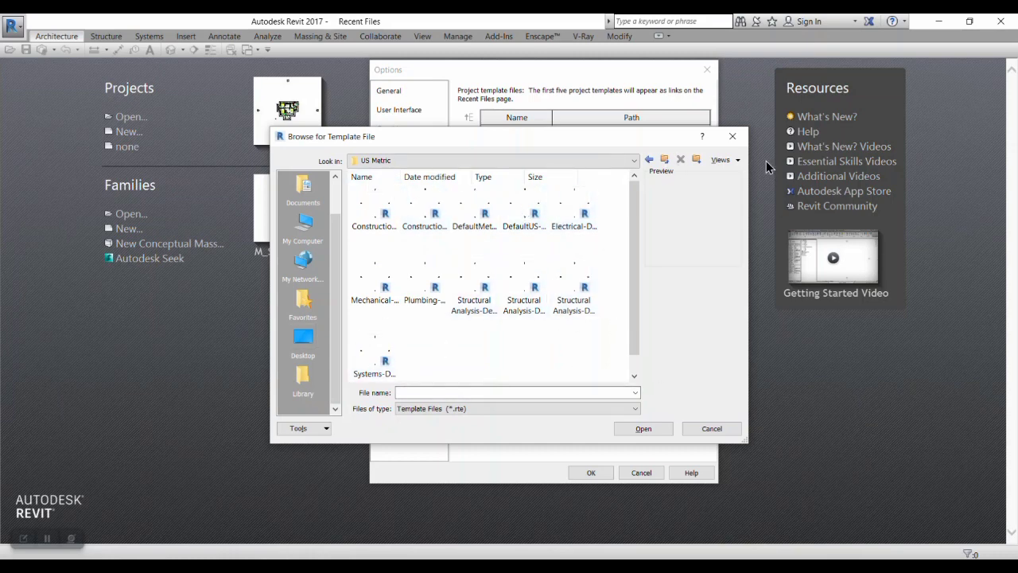
# Switch the browser to list view and add the Construction-DefaultMetric and Electrical-Default_Metric templates.
pyautogui.click(726, 163)
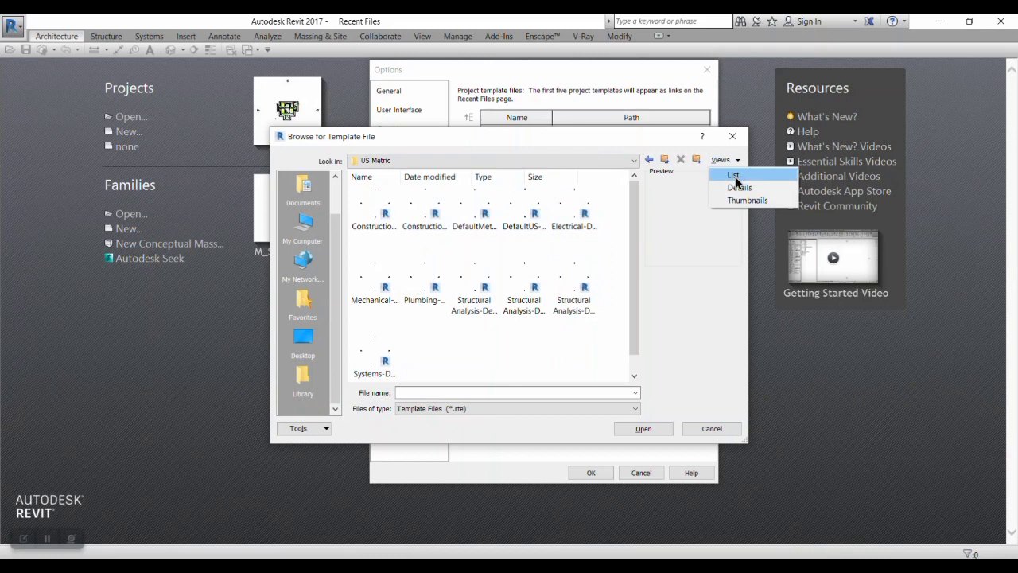
pyautogui.click(727, 173)
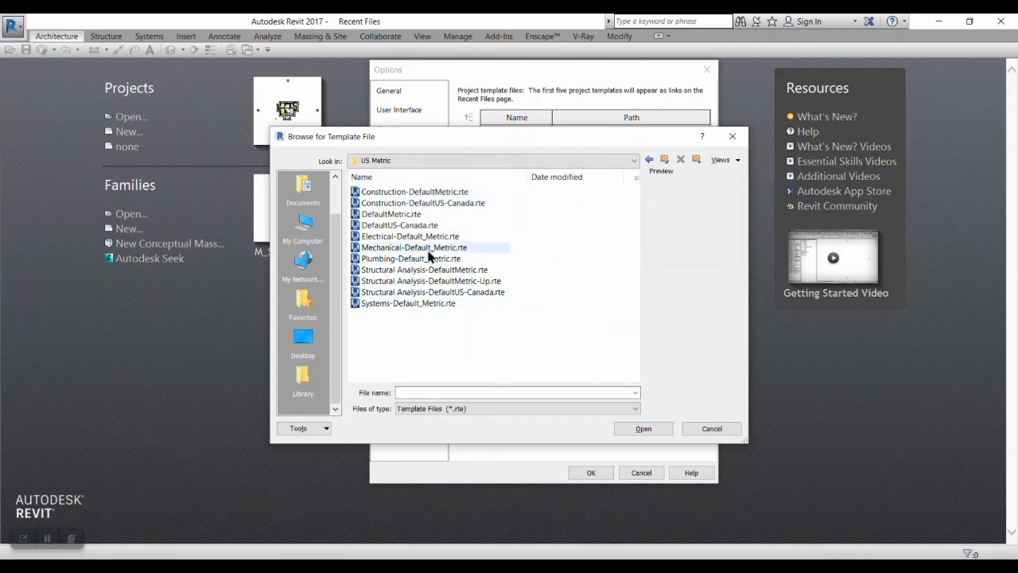
pyautogui.click(390, 192)
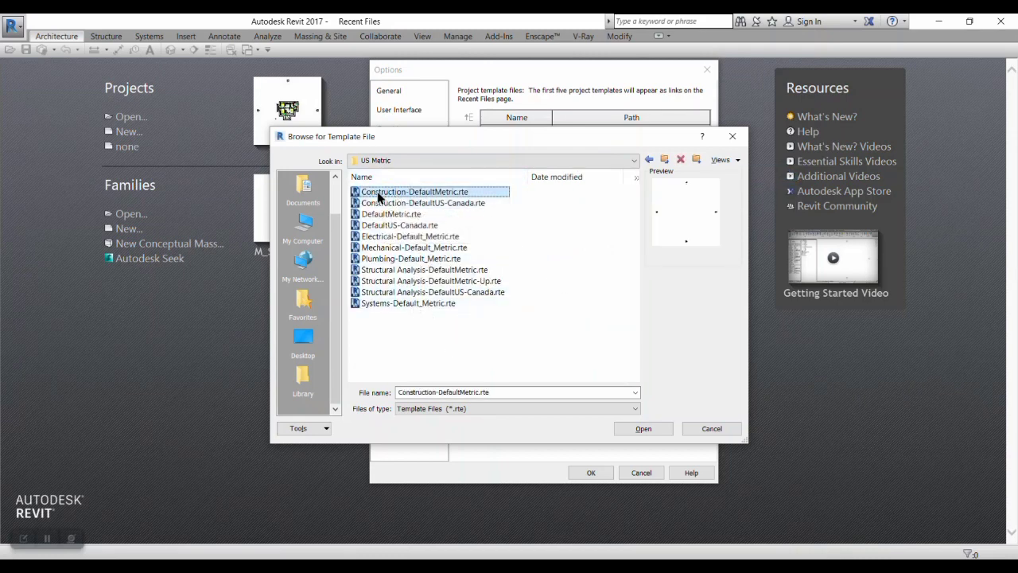
pyautogui.click(644, 429)
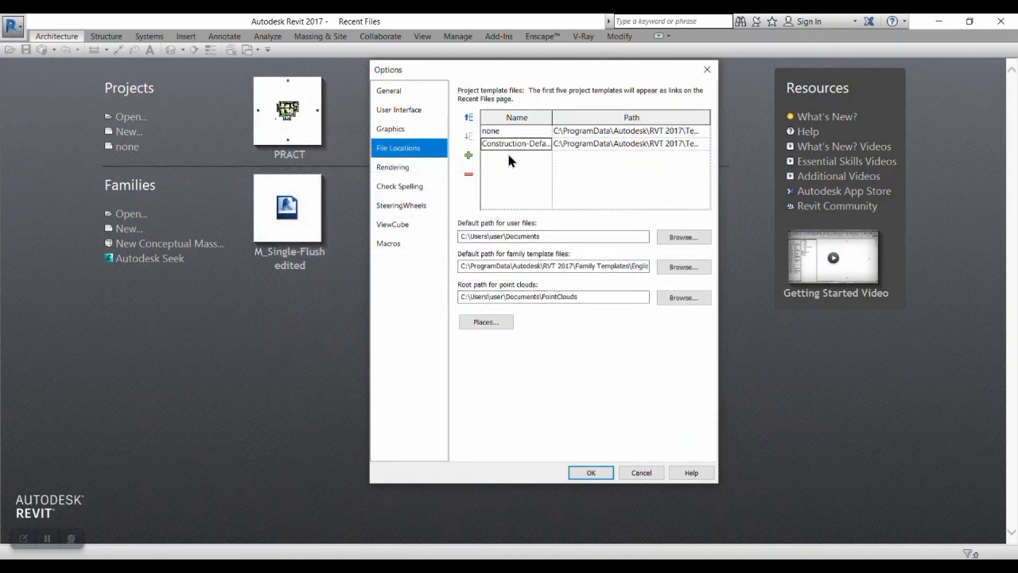
pyautogui.click(469, 156)
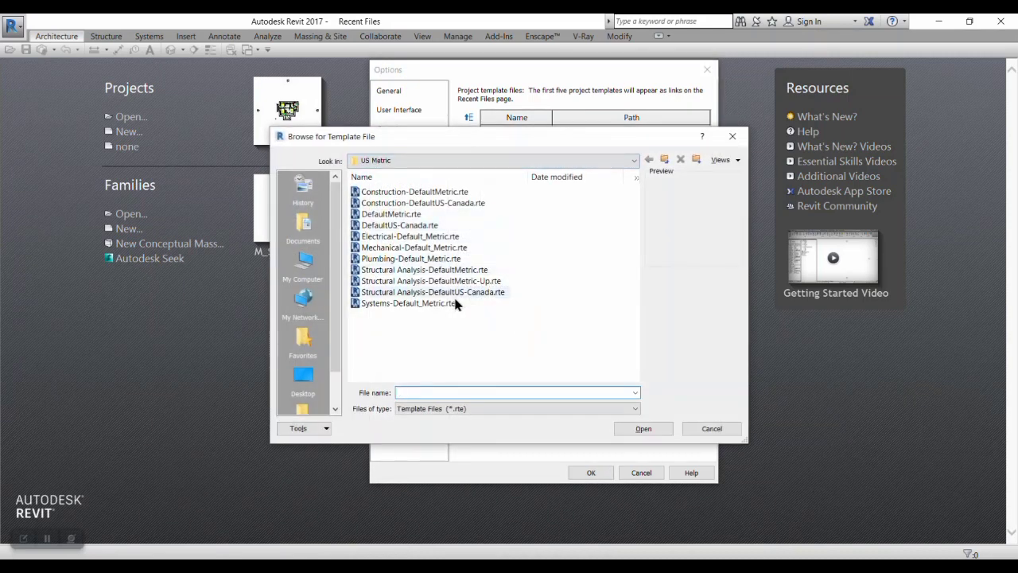
pyautogui.click(396, 236)
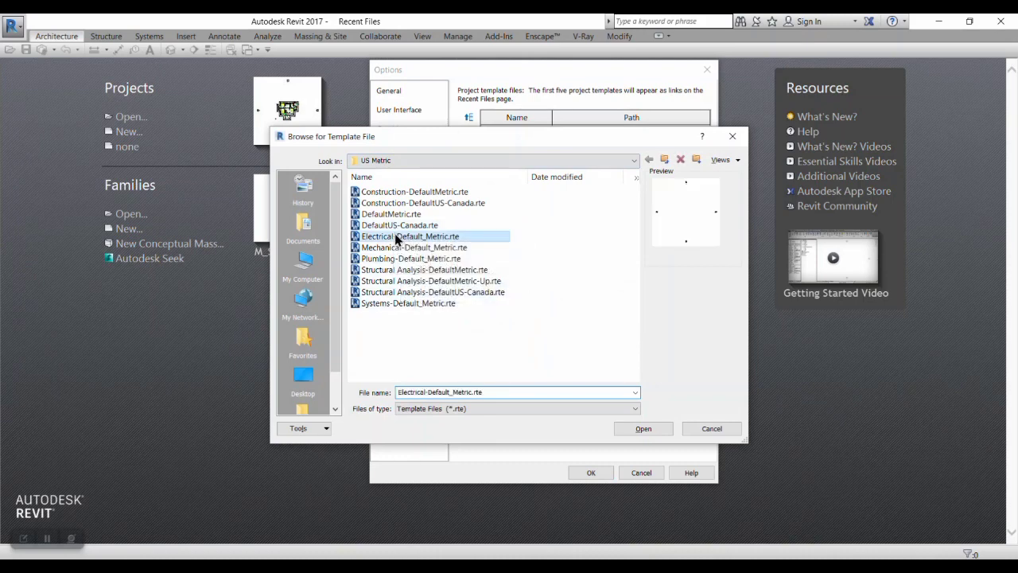
pyautogui.click(645, 429)
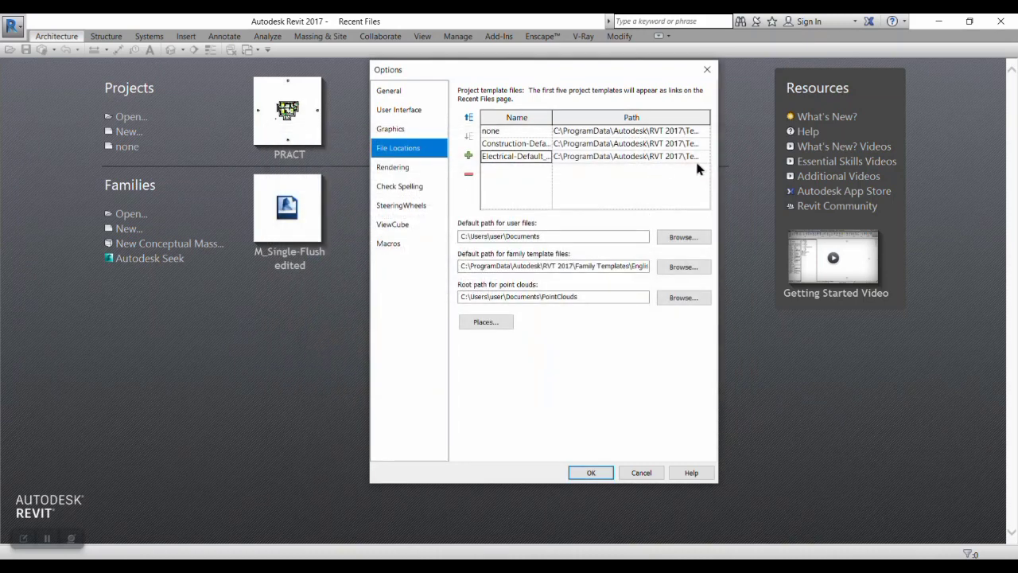
# Add the Mechanical-Default_Metric and Plumbing-Default_Metric templates to the list.
pyautogui.click(468, 156)
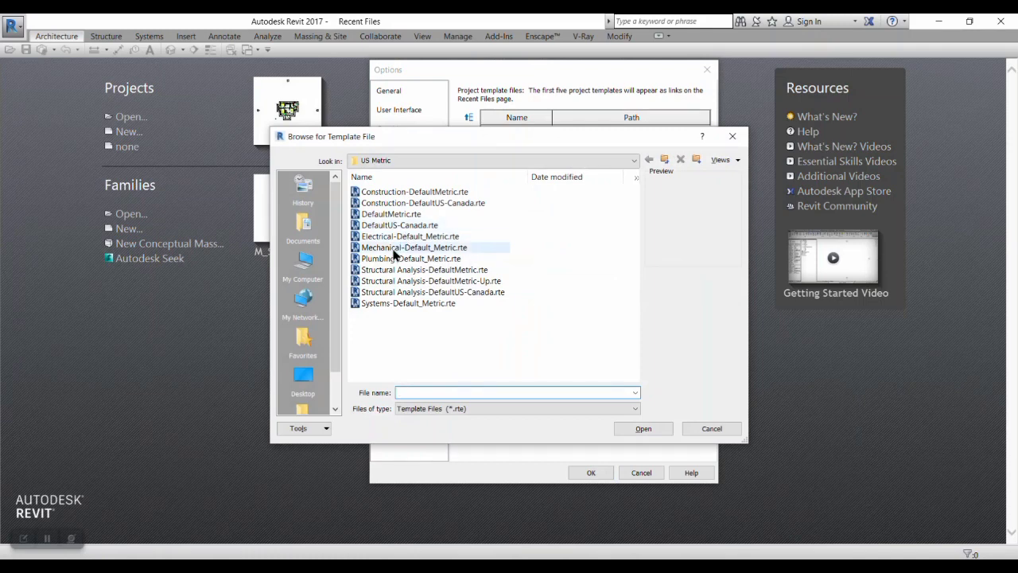
pyautogui.click(394, 249)
pyautogui.click(643, 429)
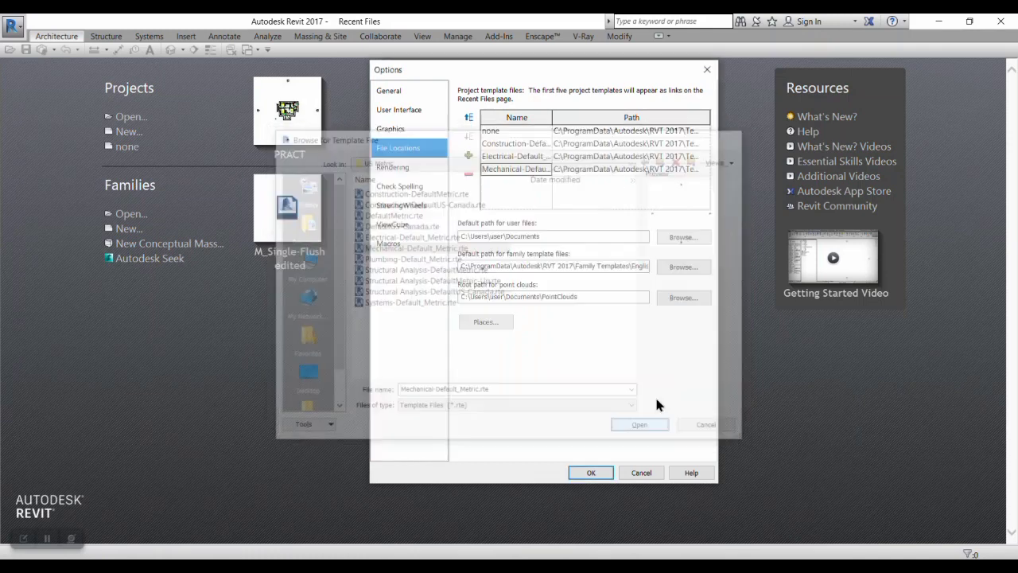
pyautogui.click(469, 156)
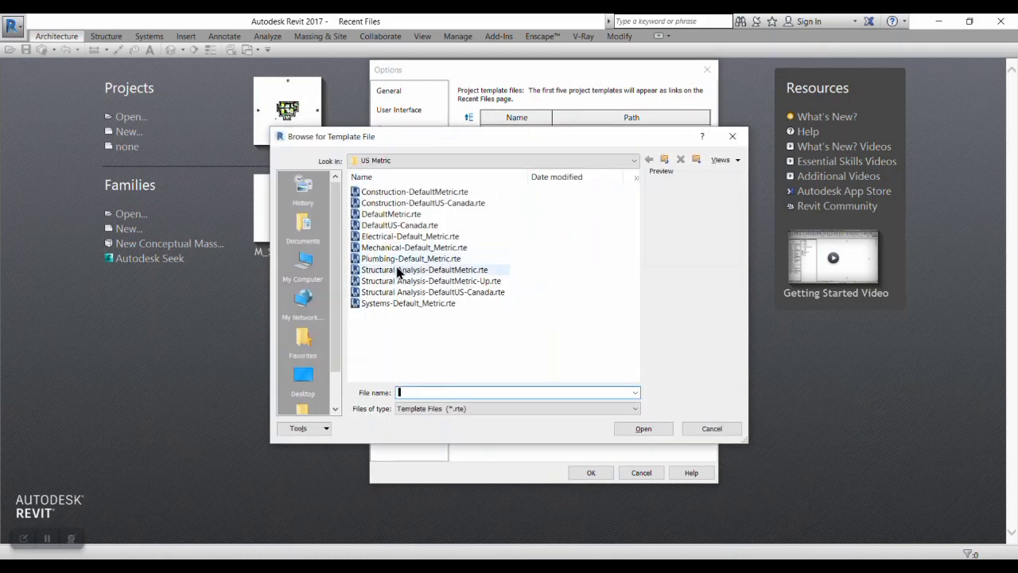
pyautogui.click(400, 258)
pyautogui.click(644, 429)
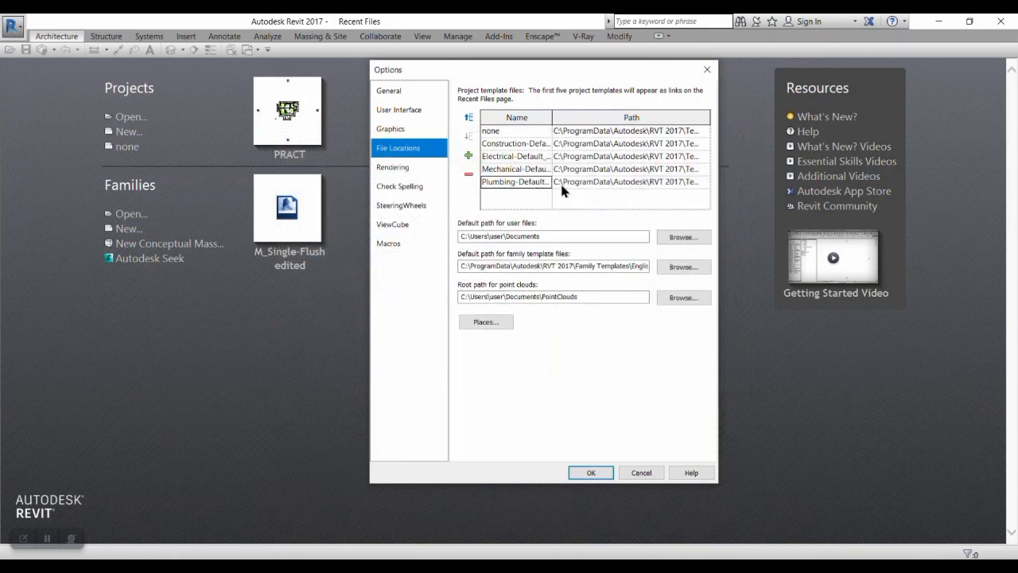
# Add the Structural Analysis-DefaultMetric template and save the Options settings.
pyautogui.click(468, 156)
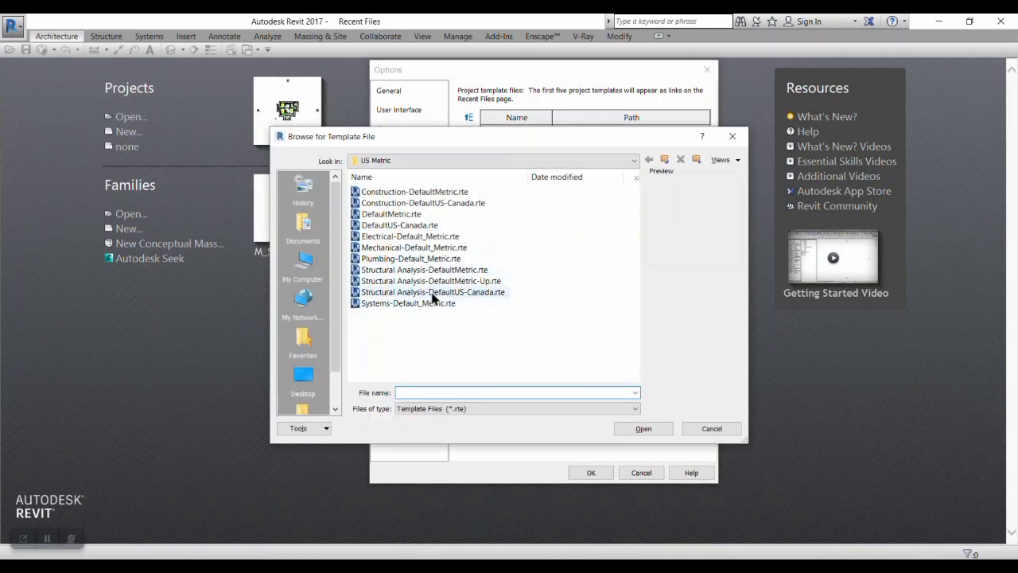
pyautogui.click(422, 270)
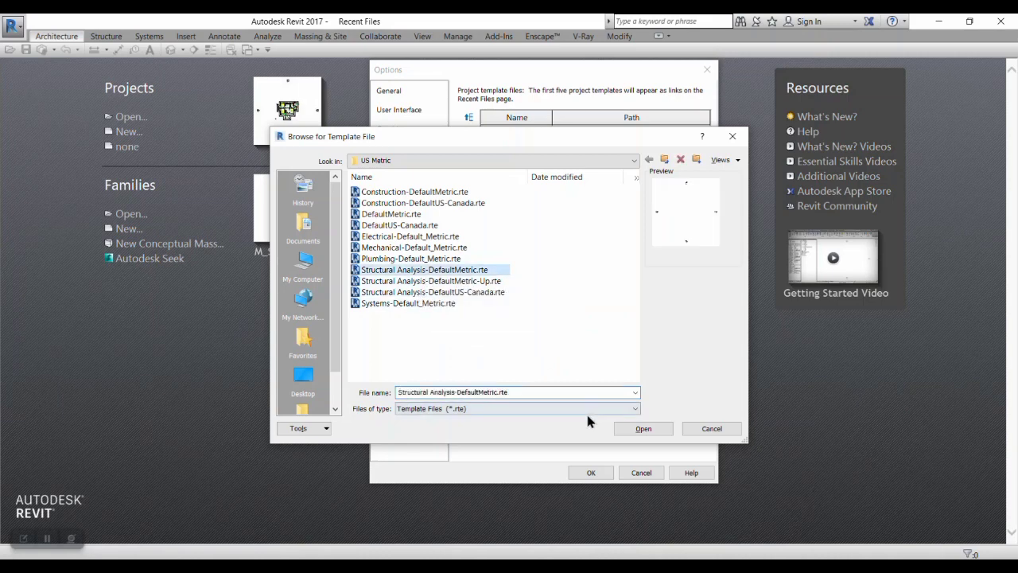
pyautogui.click(643, 428)
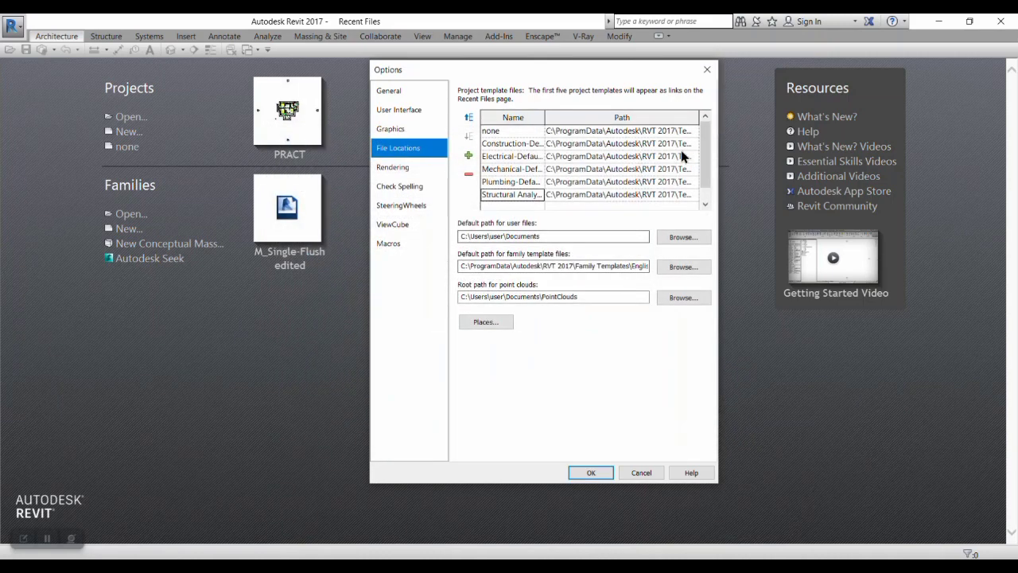
pyautogui.click(589, 473)
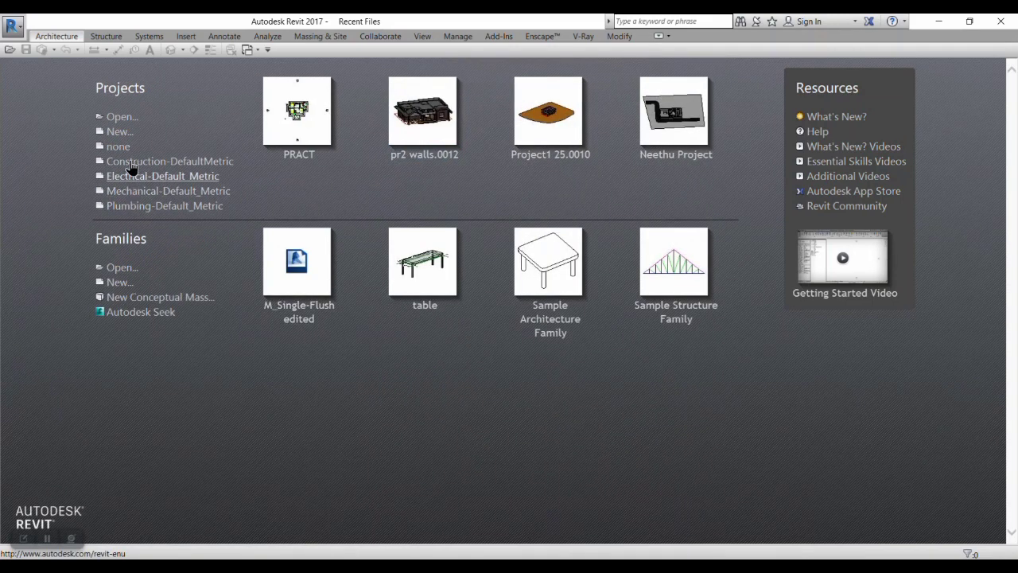
# Create a new project from the Construction-DefaultMetric template, opening Floor Plan: Level 1.
pyautogui.click(118, 132)
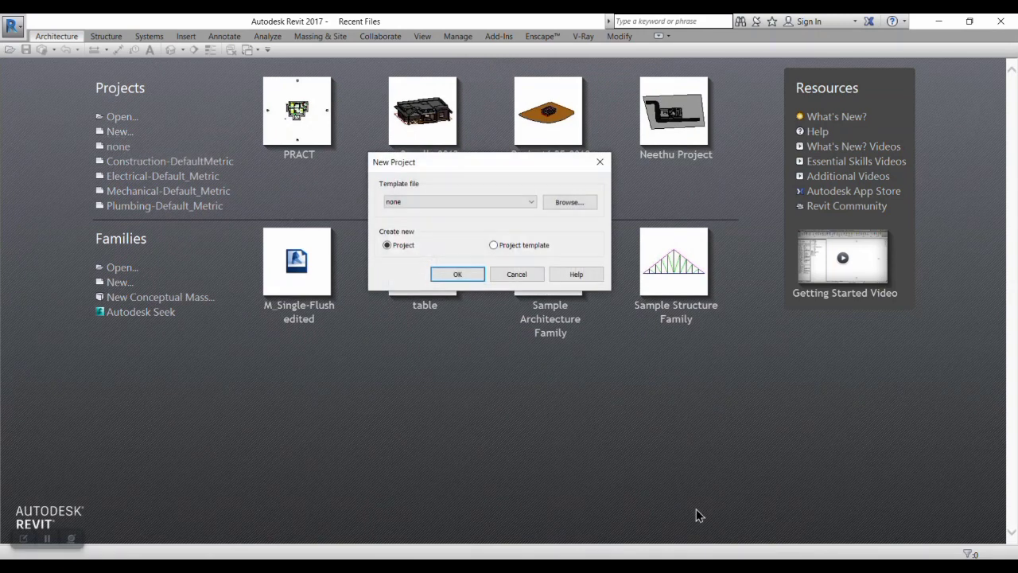
pyautogui.click(528, 202)
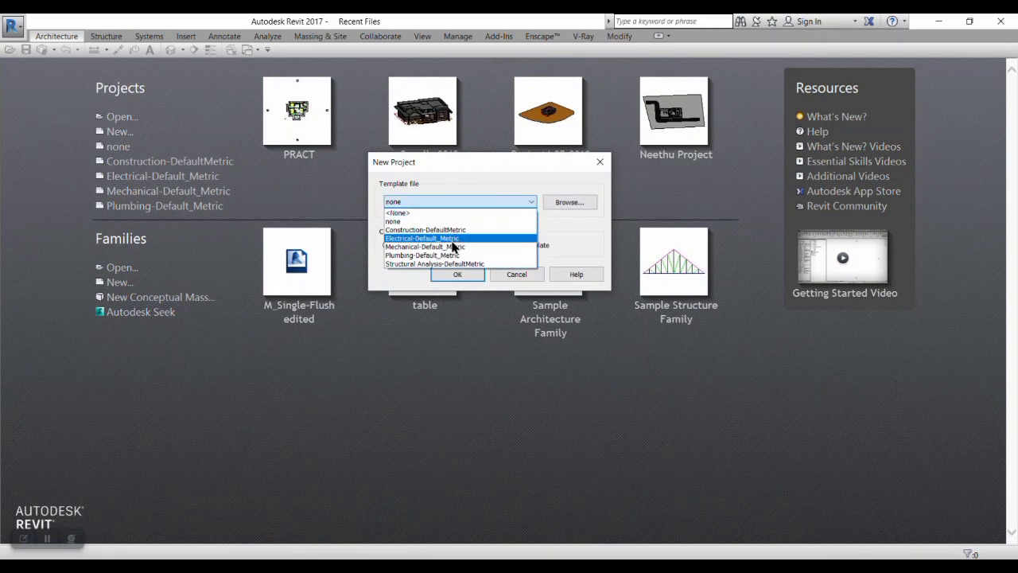
pyautogui.click(417, 230)
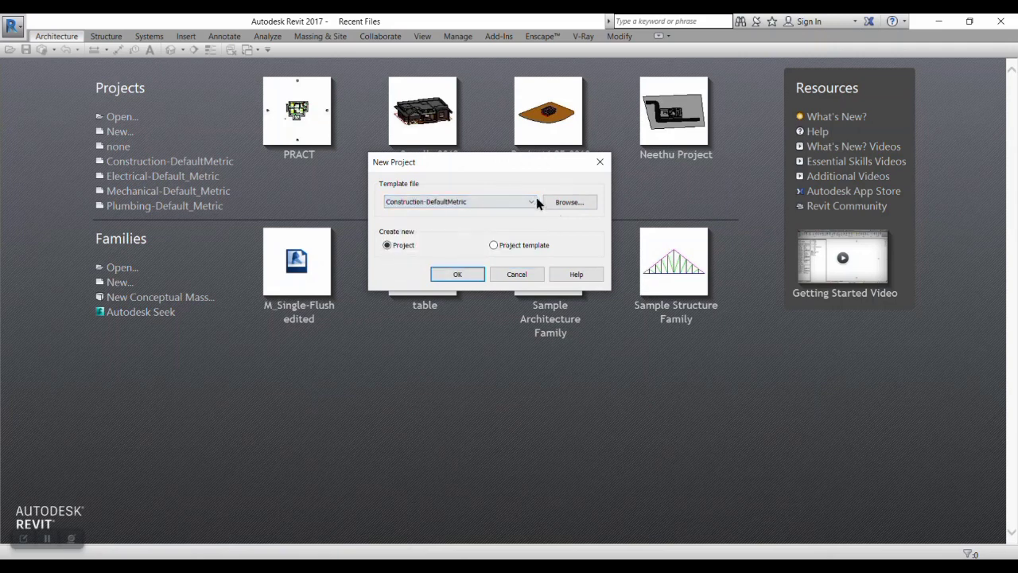
pyautogui.click(469, 276)
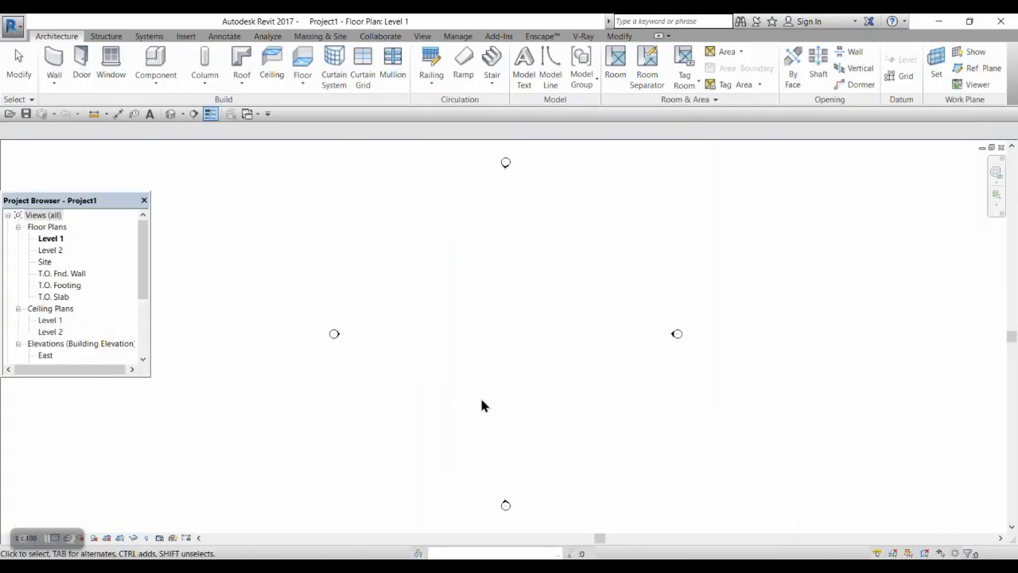
# Open the Application menu's New submenu listing Project, Family and other file types.
pyautogui.moveTo(142, 292)
pyautogui.mouseDown()
pyautogui.moveTo(135, 346)
pyautogui.moveTo(144, 206)
pyautogui.mouseUp()
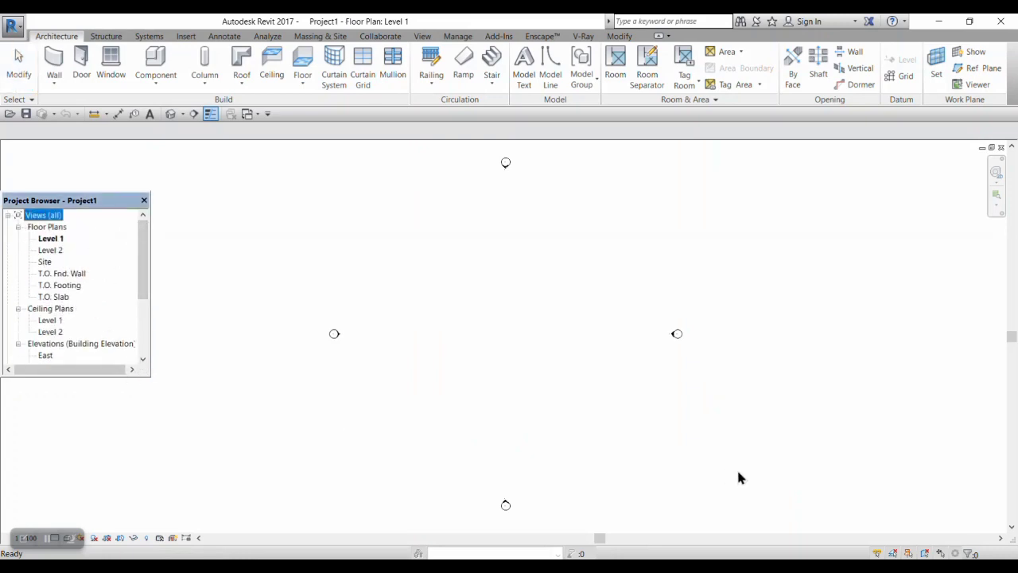
pyautogui.click(14, 28)
pyautogui.moveTo(43, 75)
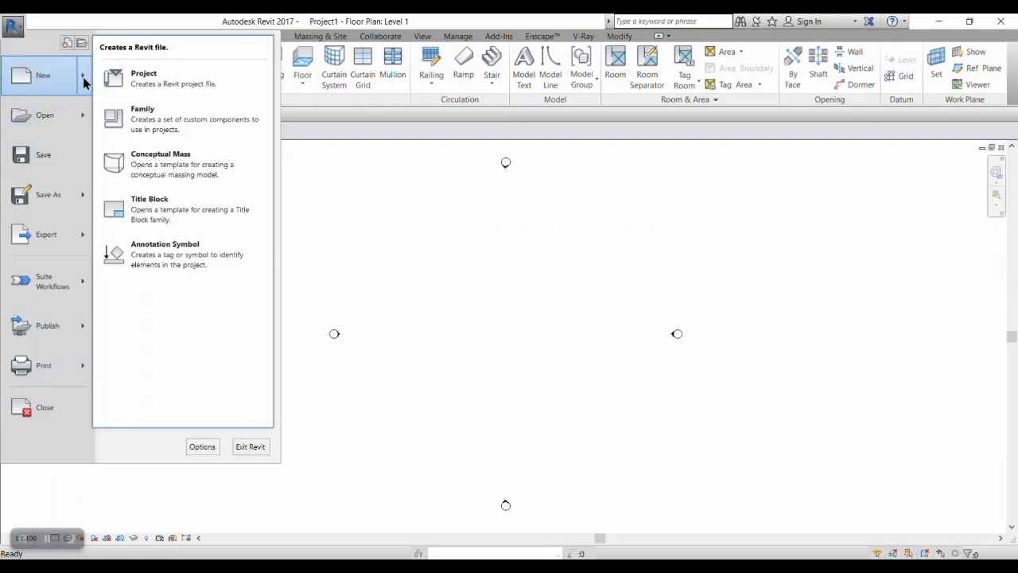
# Create Project2 from the Electrical-Default_Metric template, opening Floor Plan: 1 - Lighting.
pyautogui.click(143, 77)
pyautogui.click(507, 206)
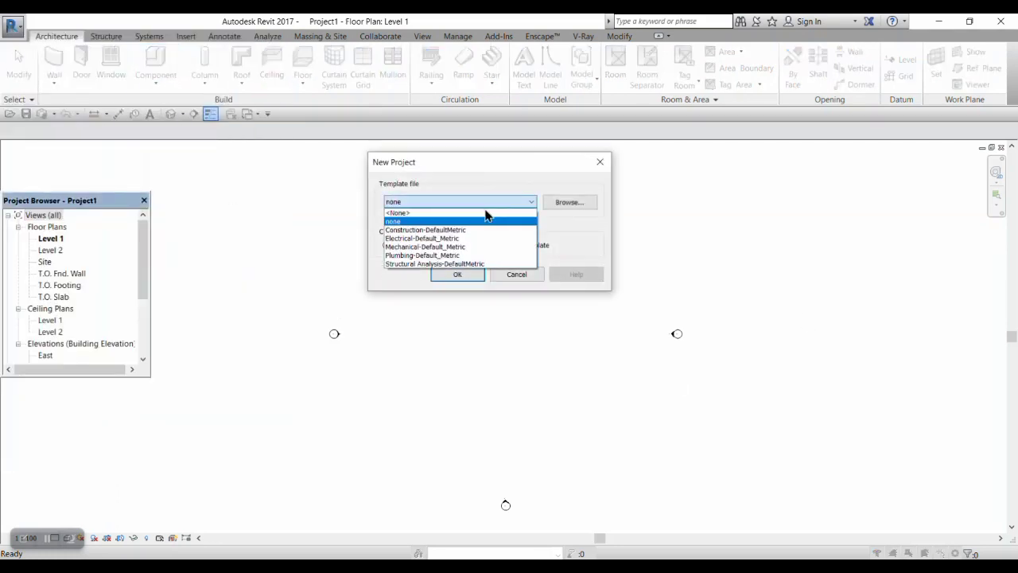
pyautogui.click(462, 242)
pyautogui.click(458, 275)
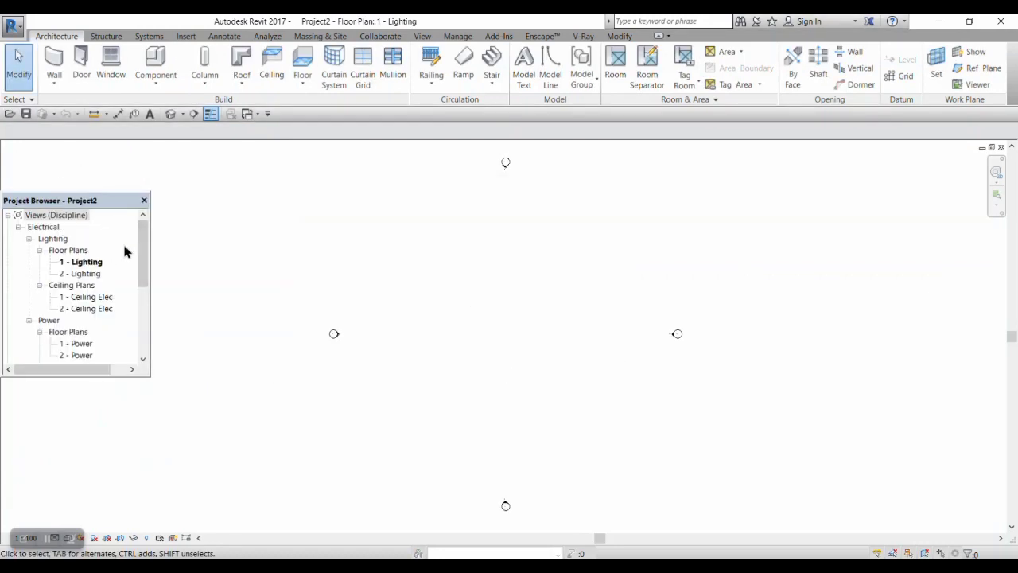
pyautogui.moveTo(142, 253); pyautogui.dragTo(148, 287)
pyautogui.moveTo(145, 325); pyautogui.dragTo(145, 260)
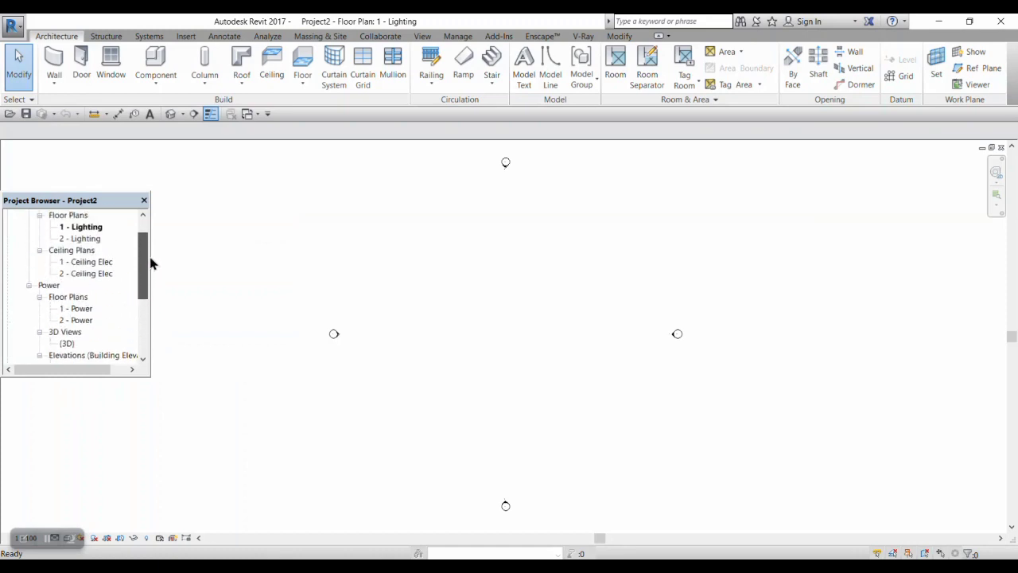